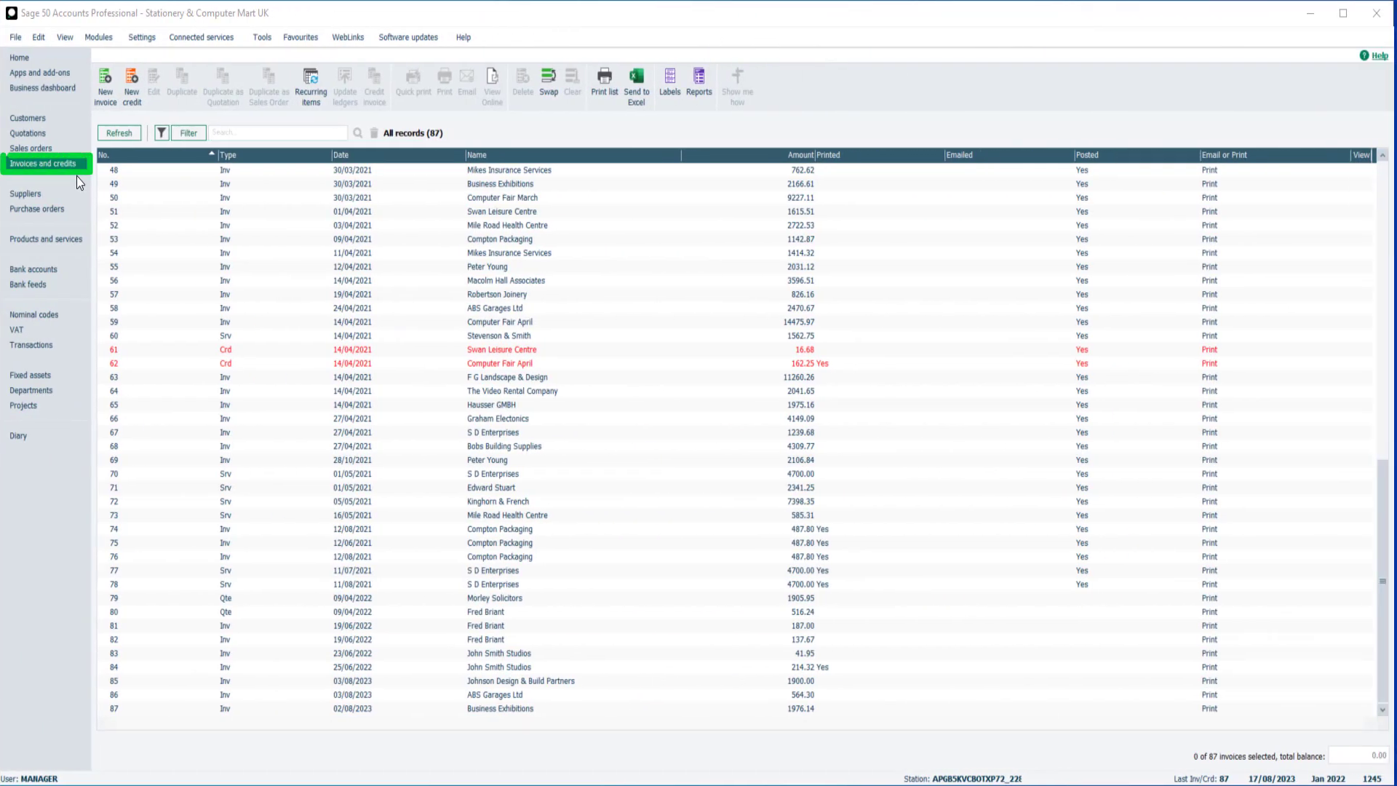
Step: Start a new Service Invoice from the invoices list toolbar
click(107, 84)
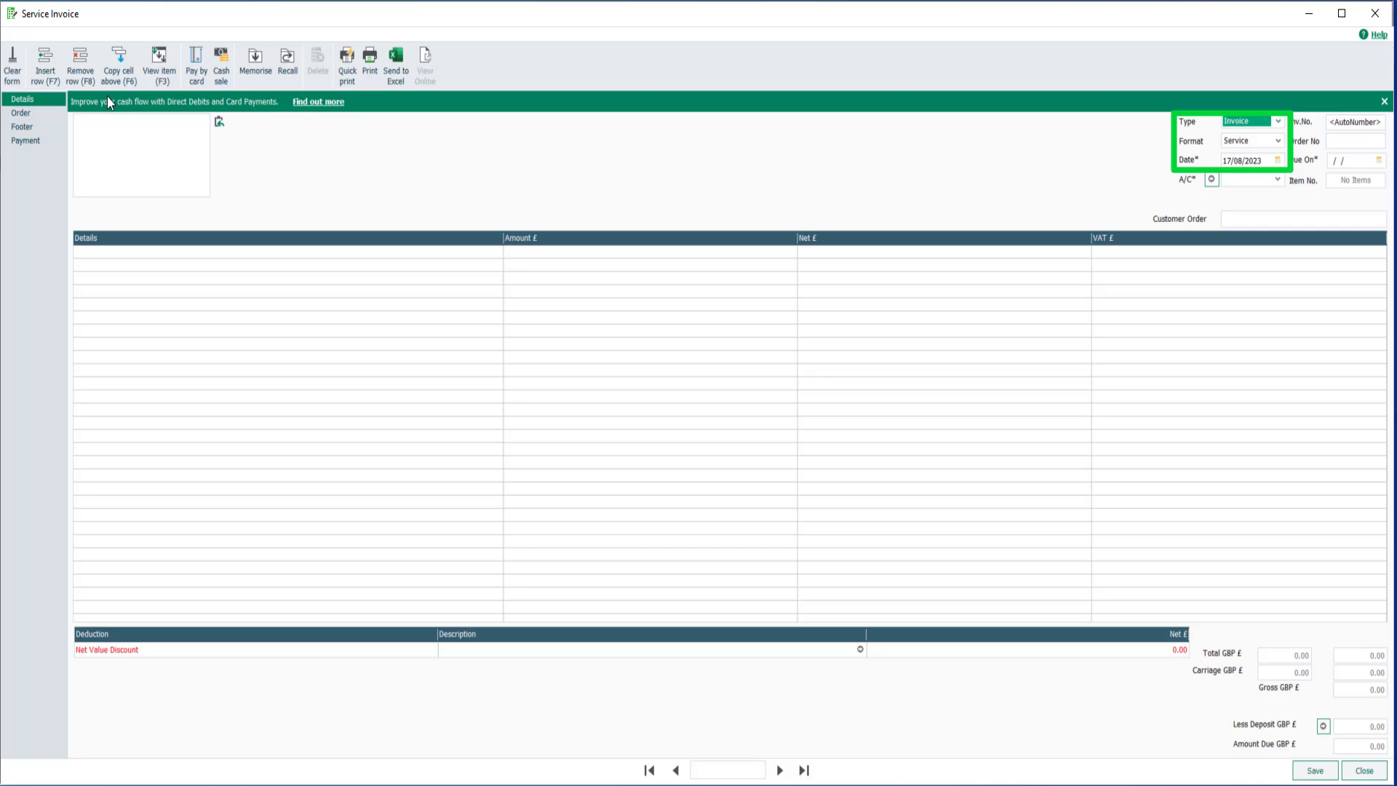
click(1278, 141)
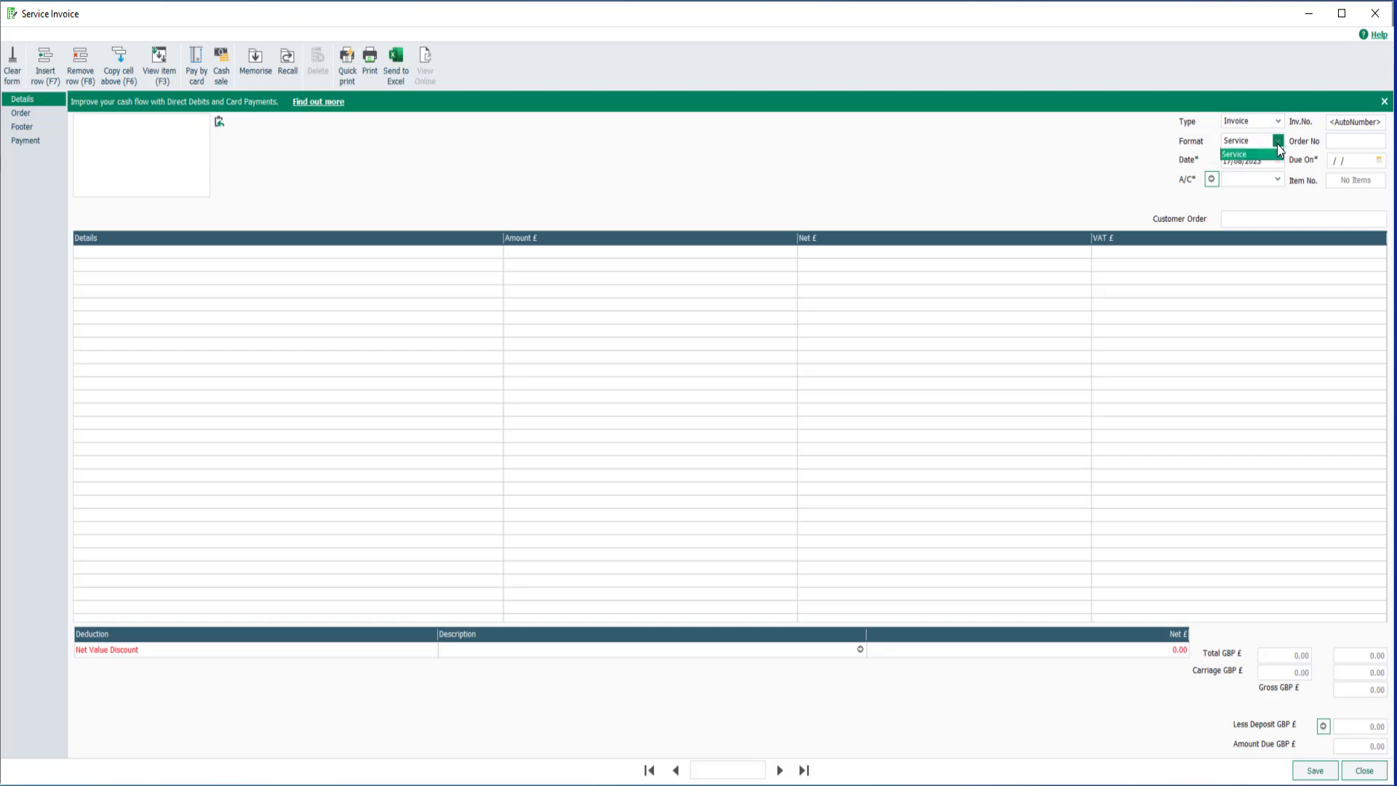
click(1278, 141)
Step: Search customers for 'john' and set Morley Solicitors as the invoice account, due 16/09/2023
click(1278, 180)
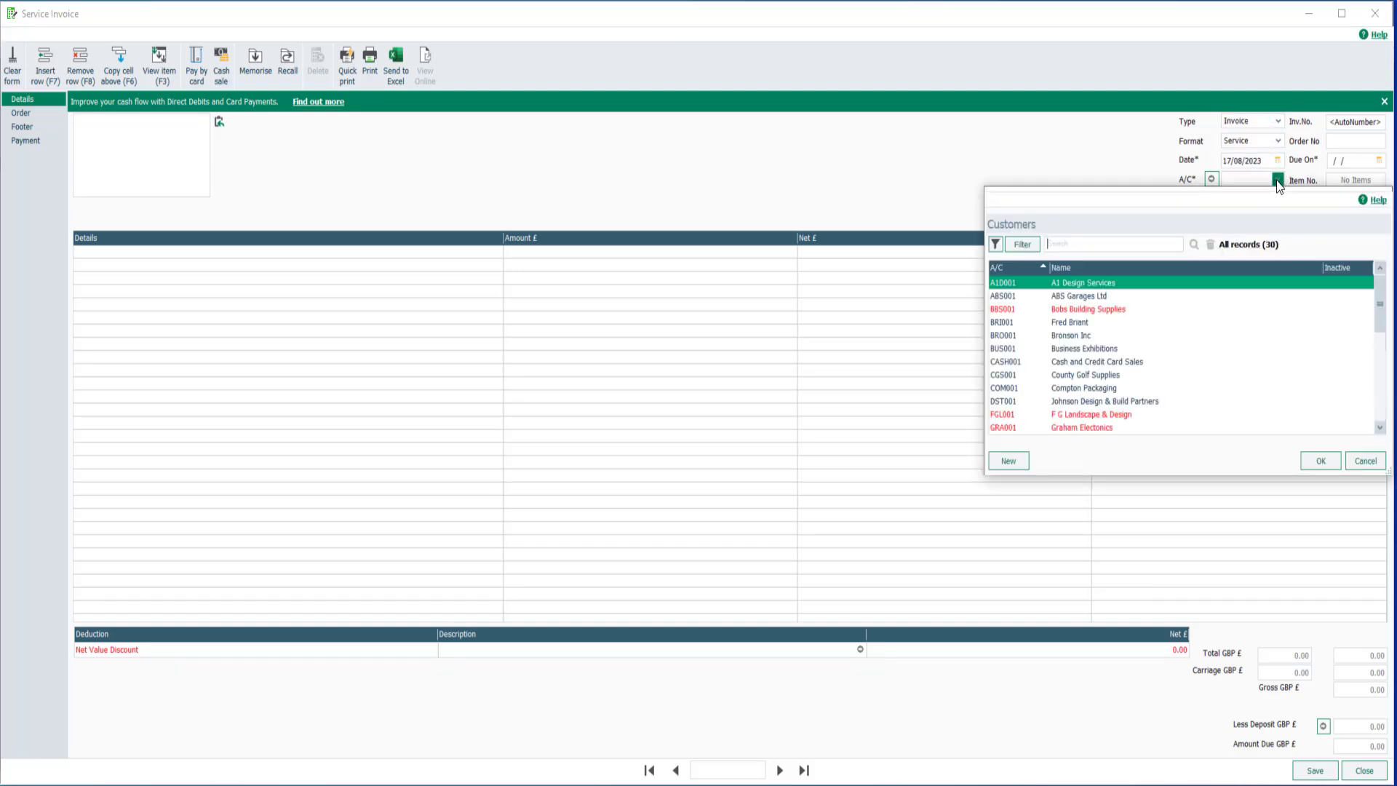
click(1118, 350)
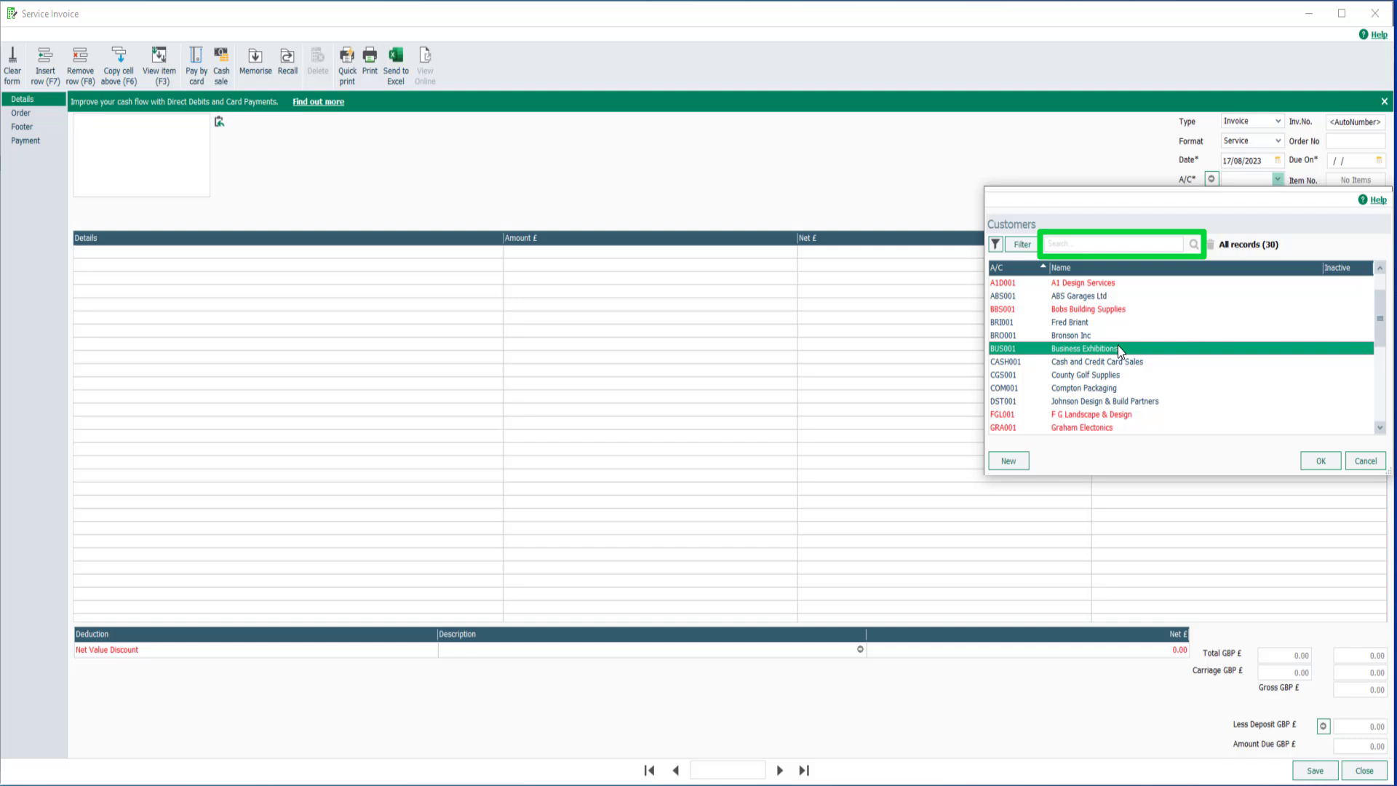
click(1072, 245)
text(john)
click(1193, 245)
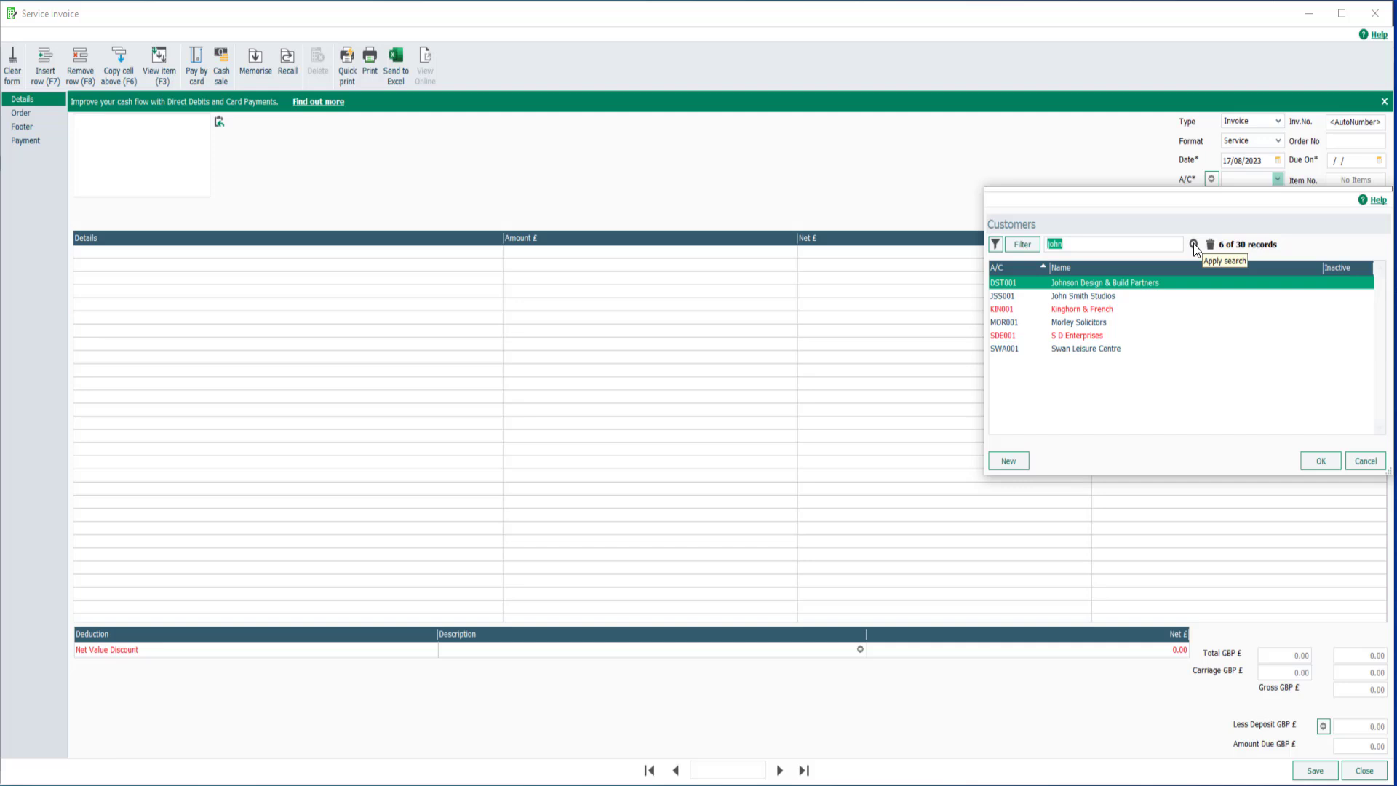
click(1103, 323)
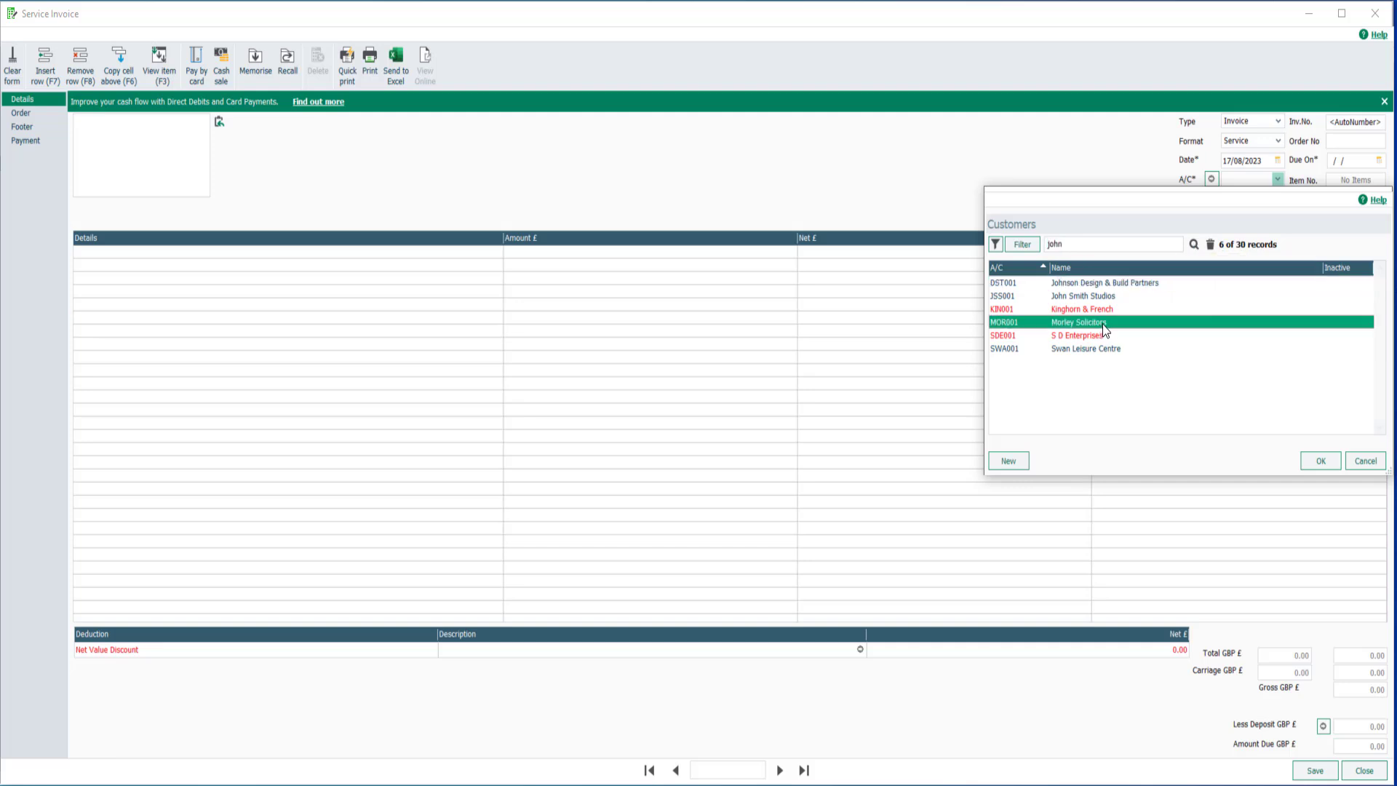
click(1317, 461)
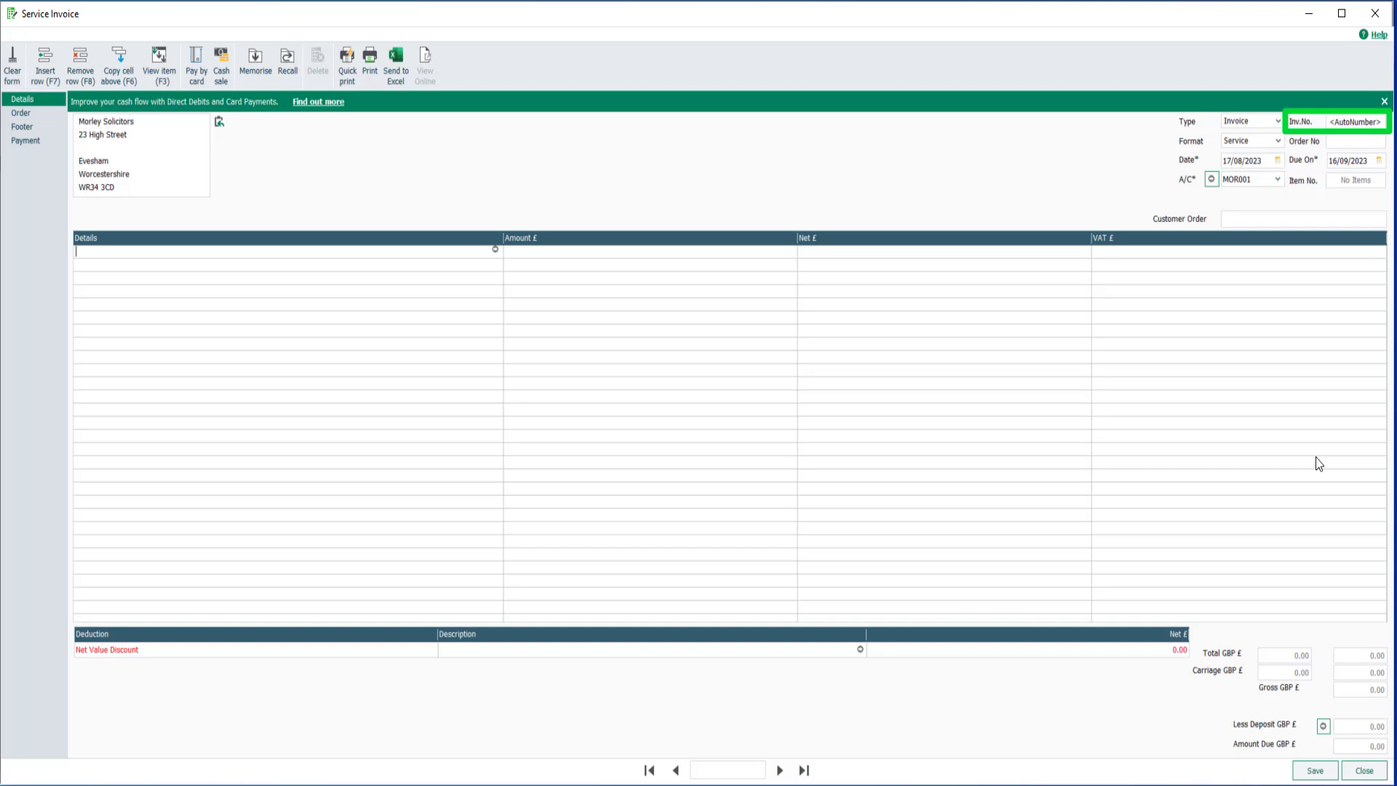
Step: Enter the invoice's order number and the customer order reference
click(1337, 140)
text(1234567)
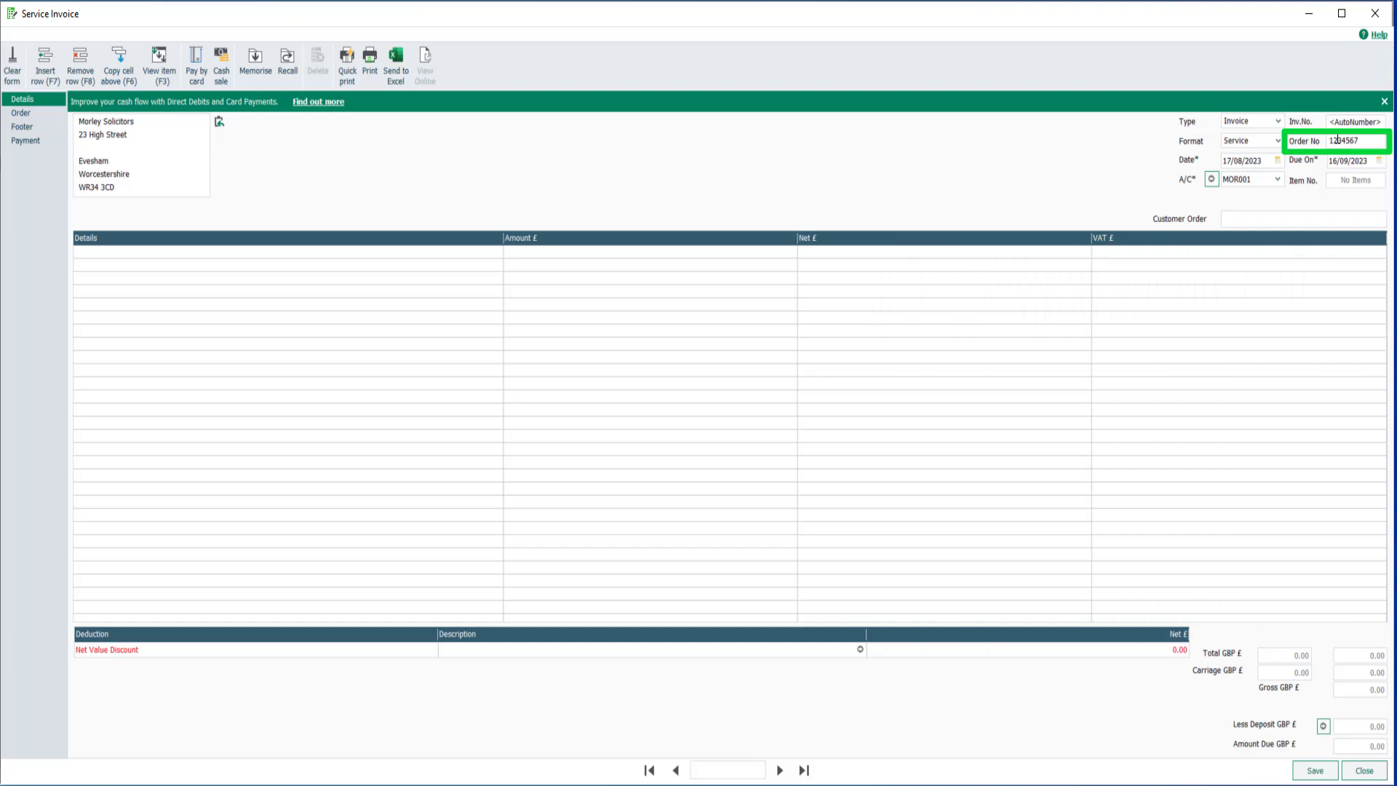
click(1261, 217)
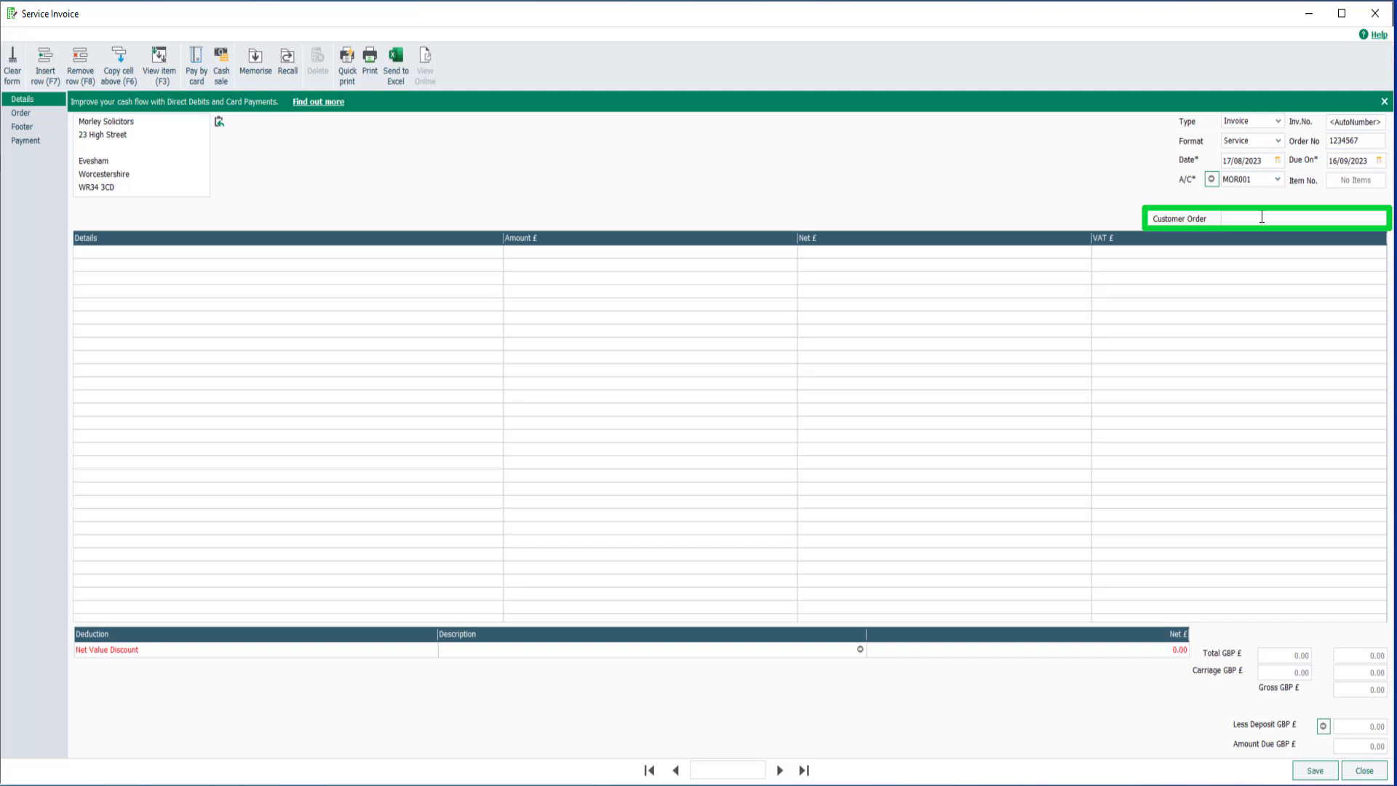
text(MOR987654)
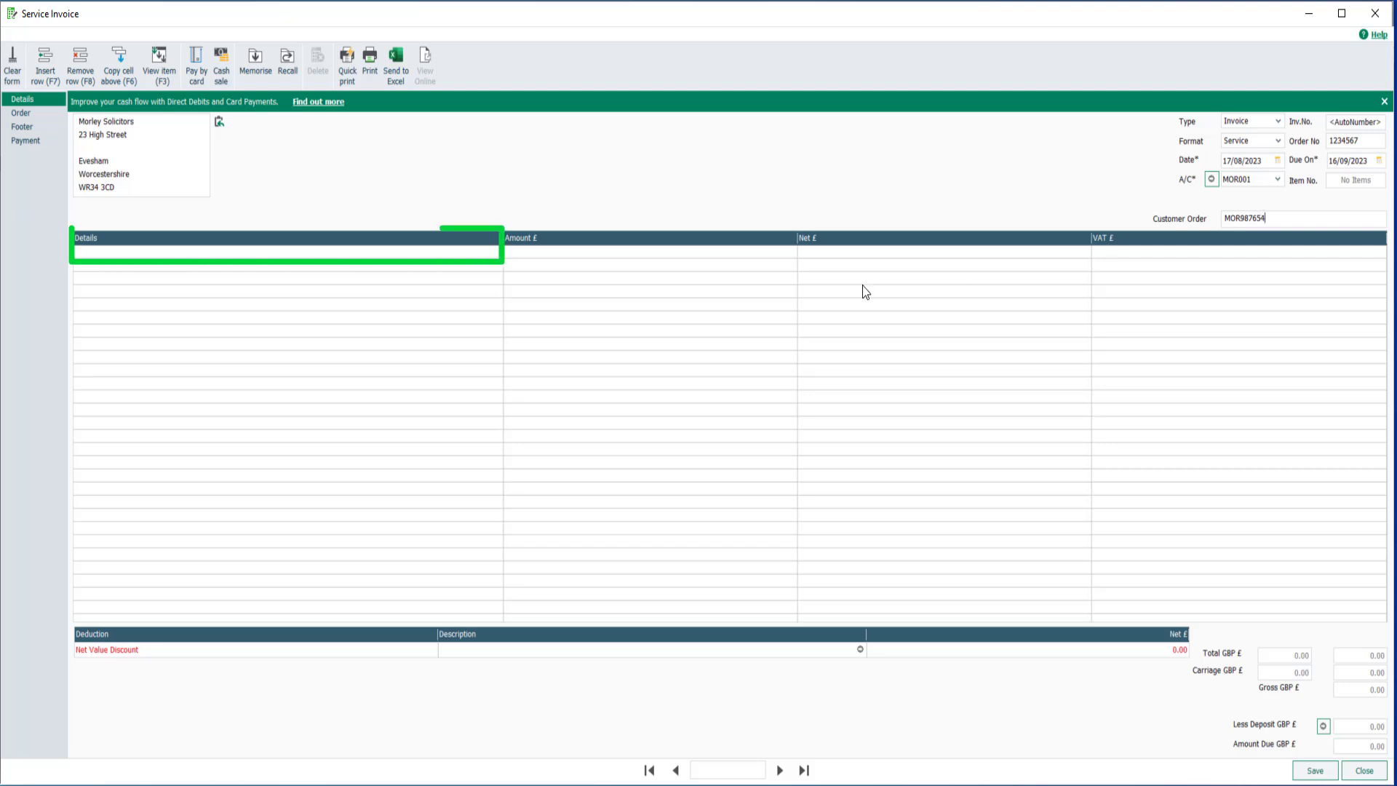
Step: Add an 'Annual Service' line of 500.00, giving net 485.00, VAT 97.00, gross 582.00
click(341, 254)
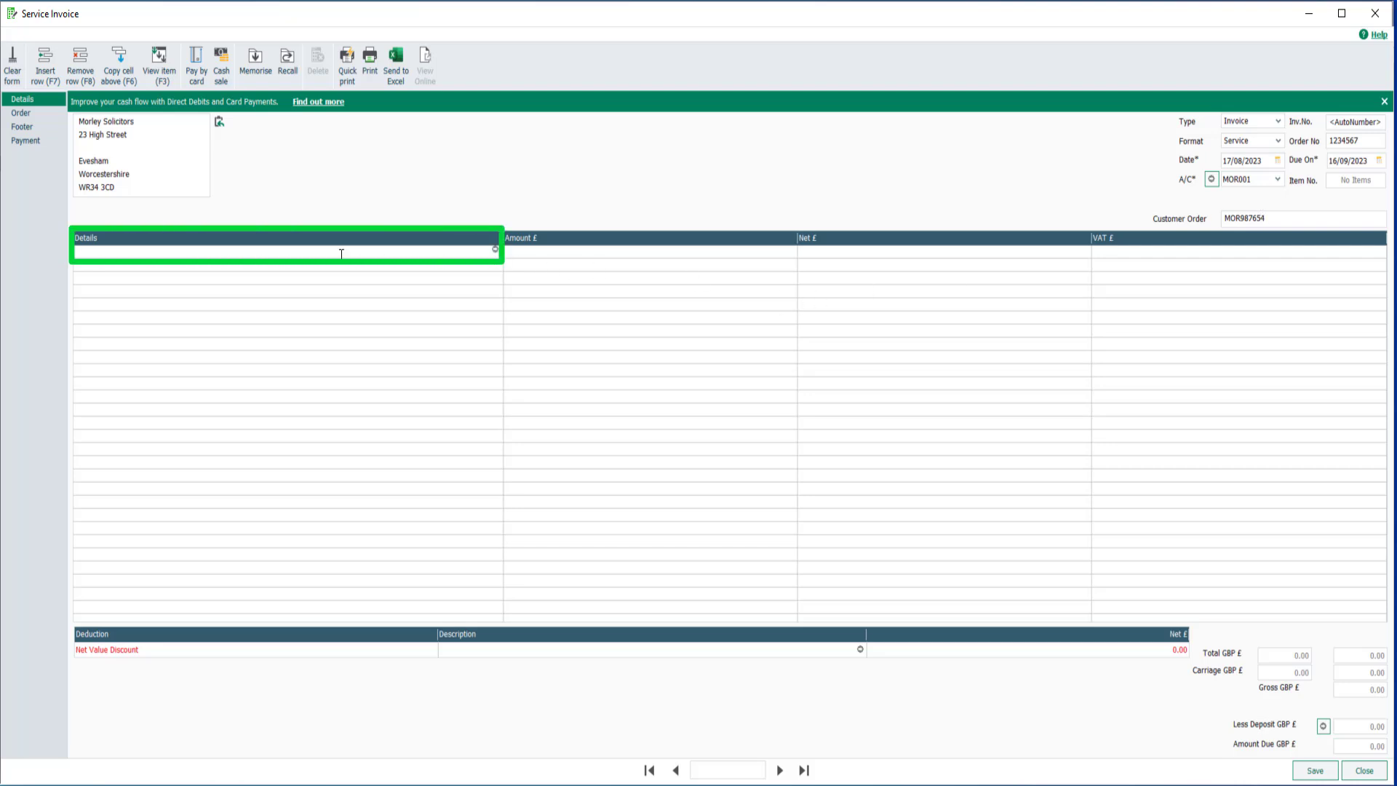
text(Annual Service)
click(583, 256)
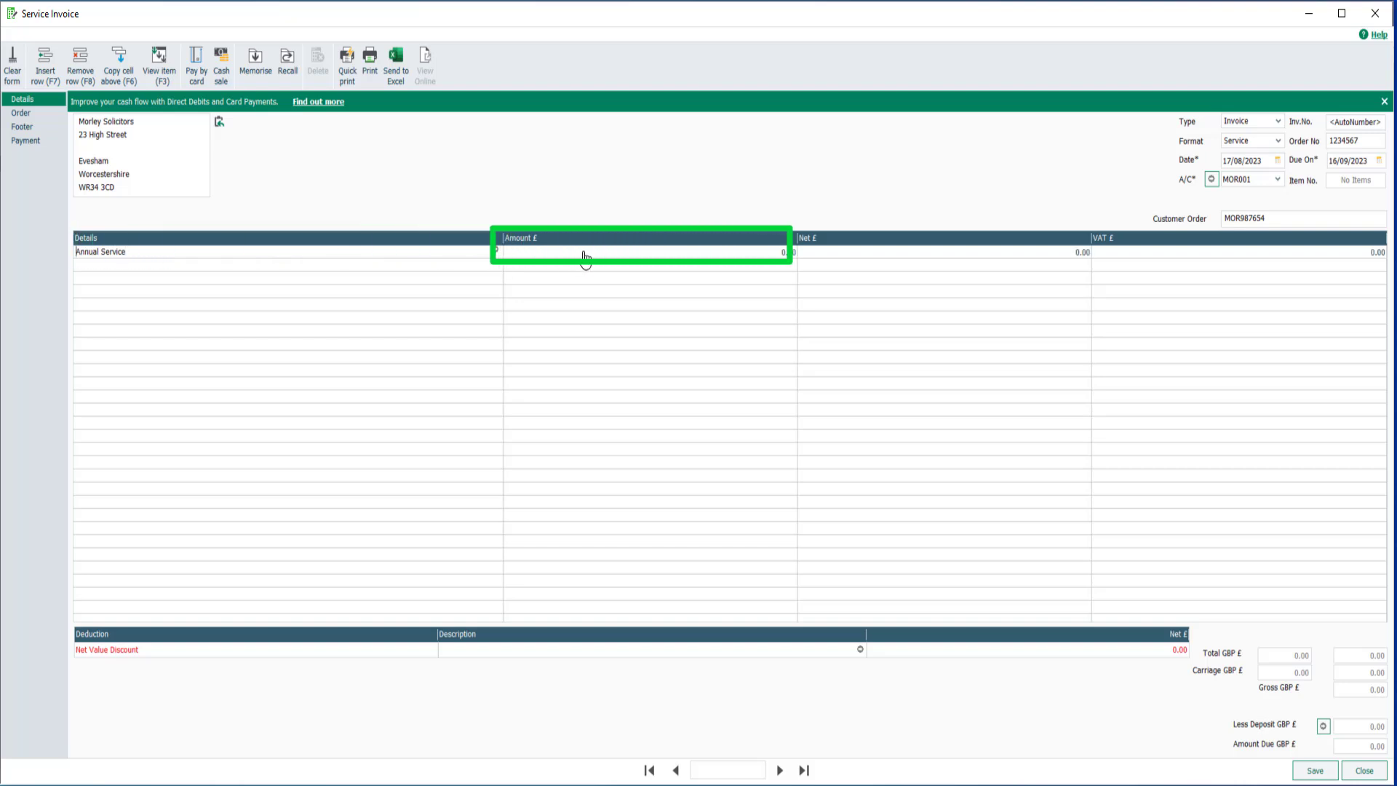
text(500)
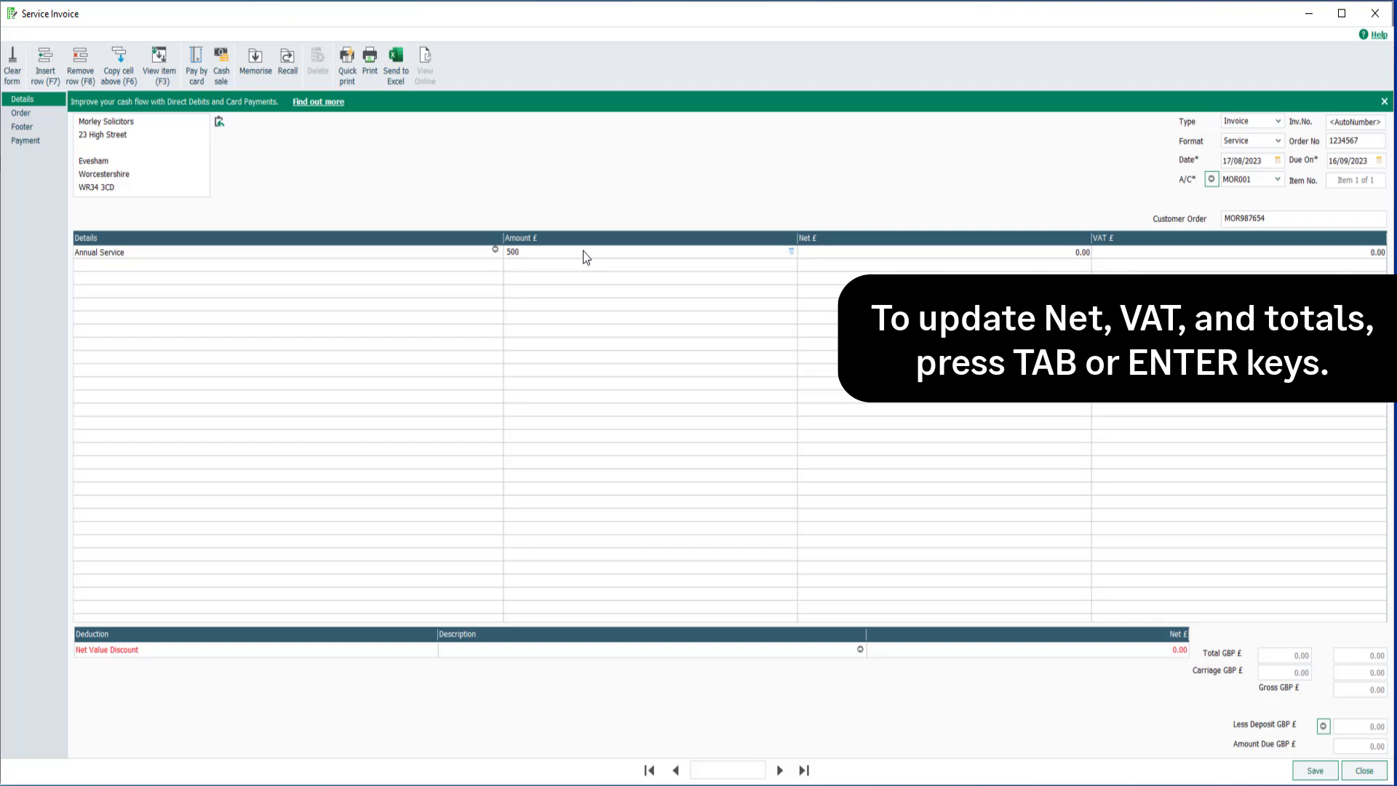
key(Tab)
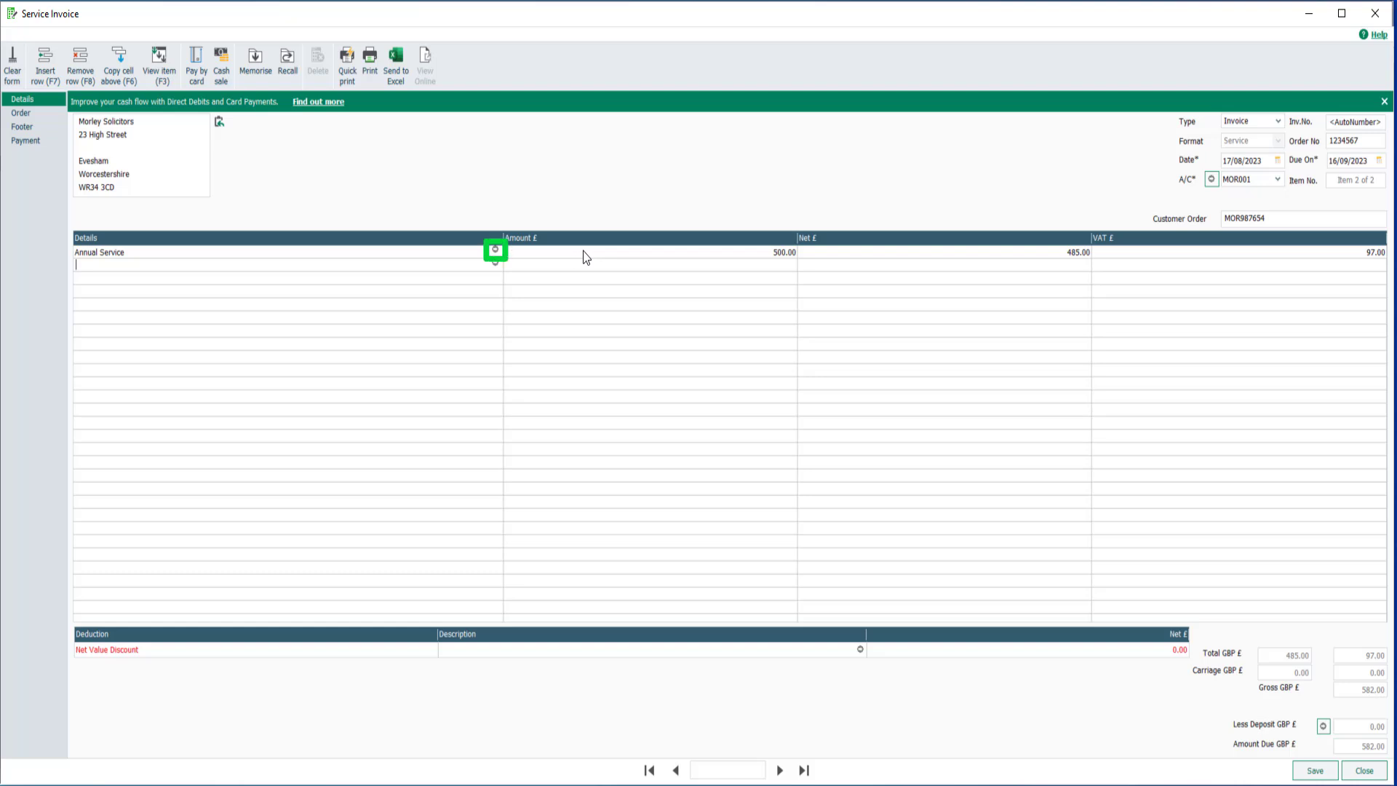
click(457, 253)
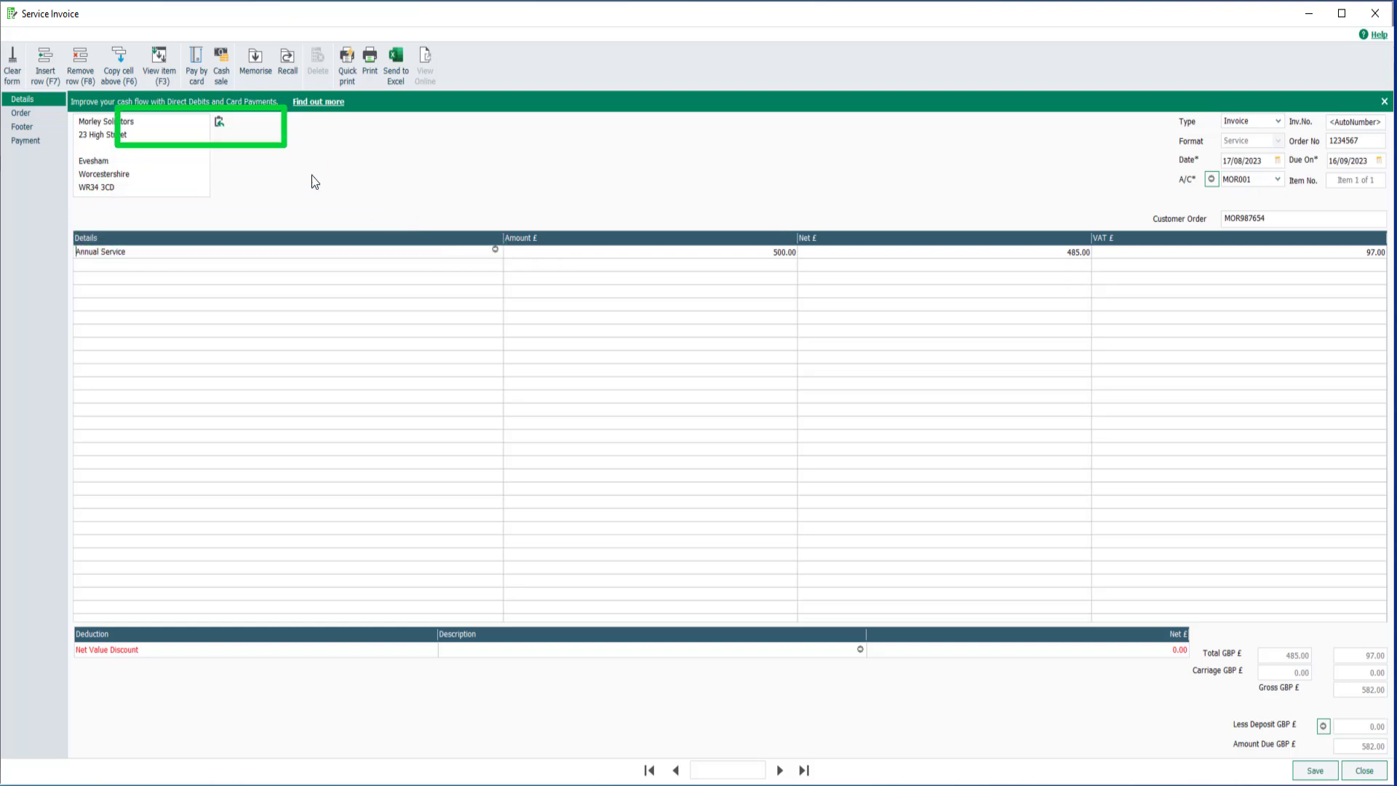
Step: Extend the line details to 'Annual Service completed, including' with '- item a', '- item b', '- item c etc'
click(159, 60)
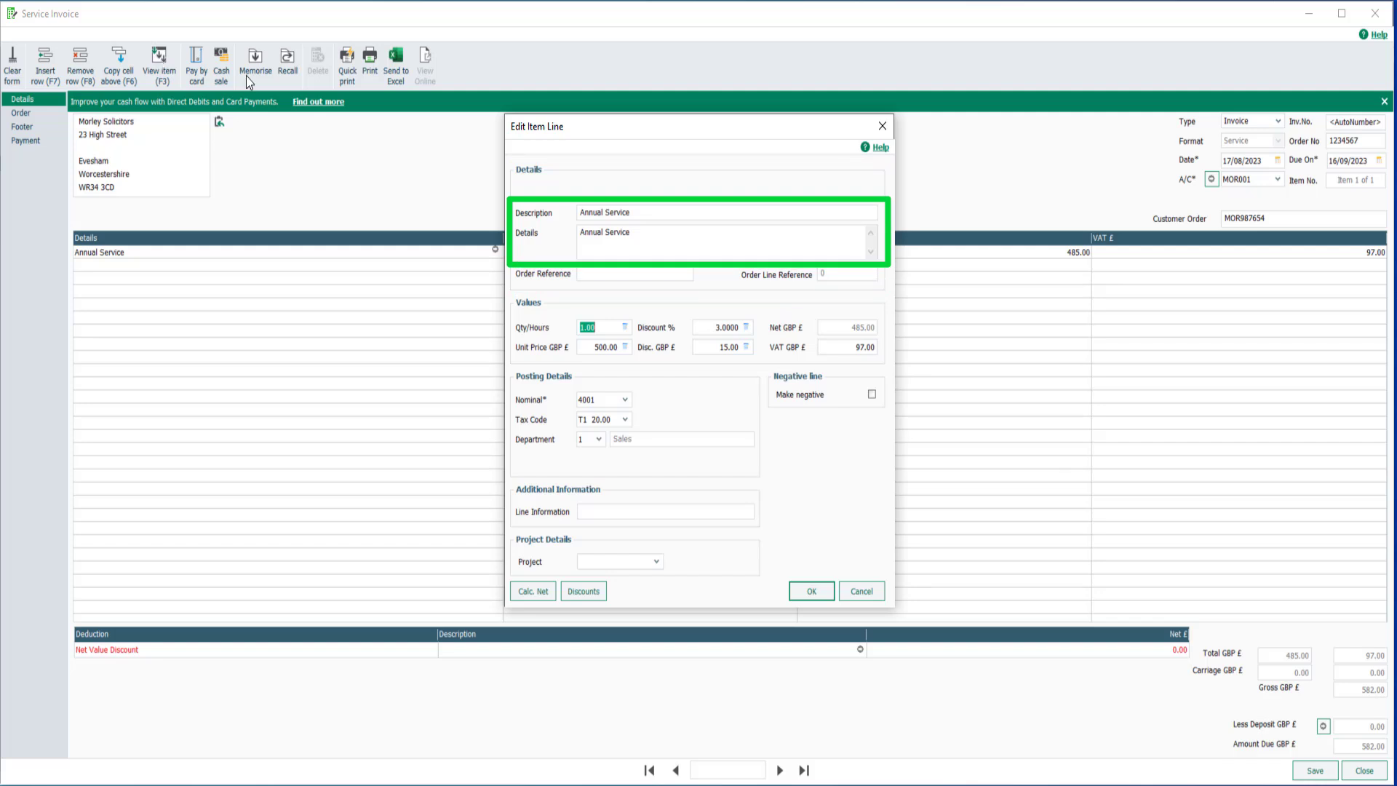
click(641, 210)
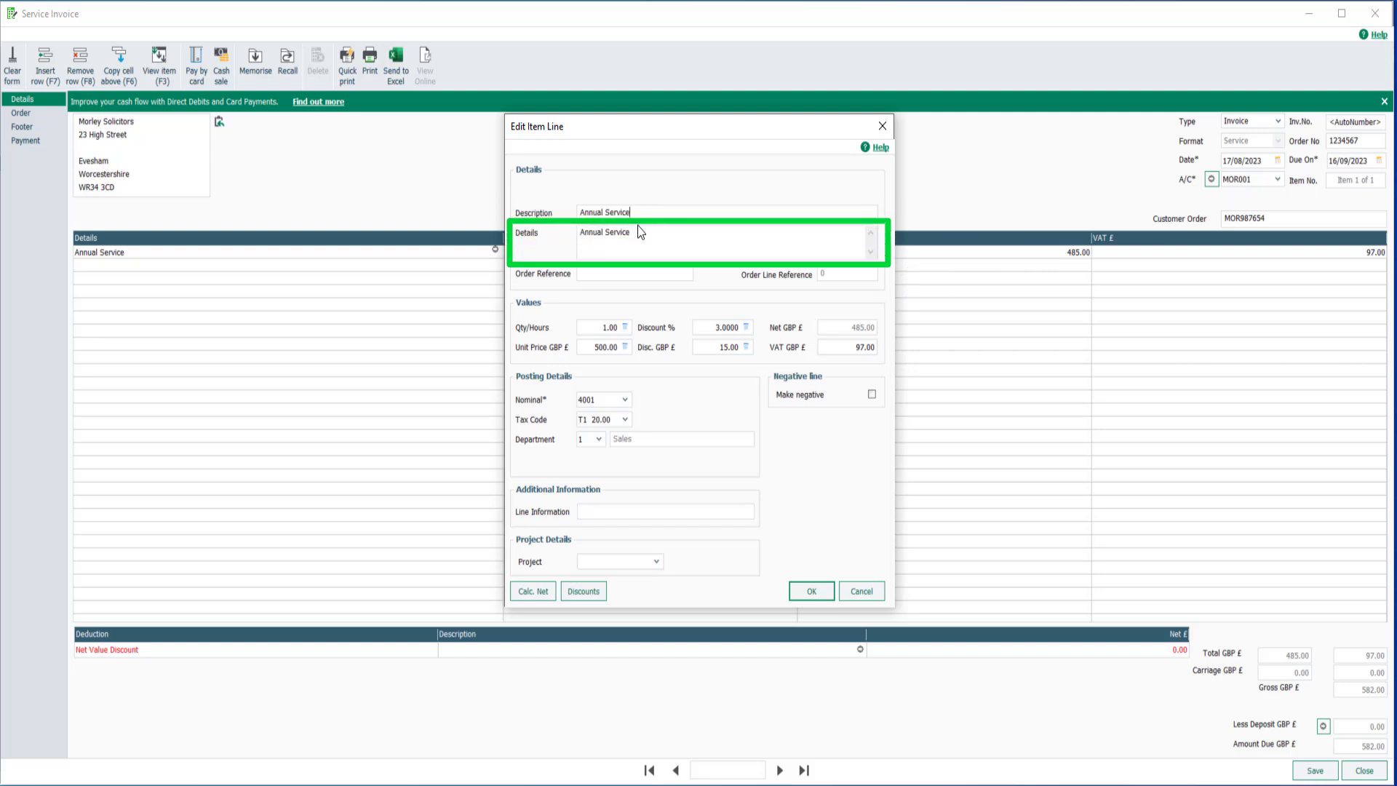
click(640, 231)
click(638, 232)
text(completed, including)
key(Return)
text(- item a)
key(Return)
text(- item b)
key(Return)
text(- item c etc)
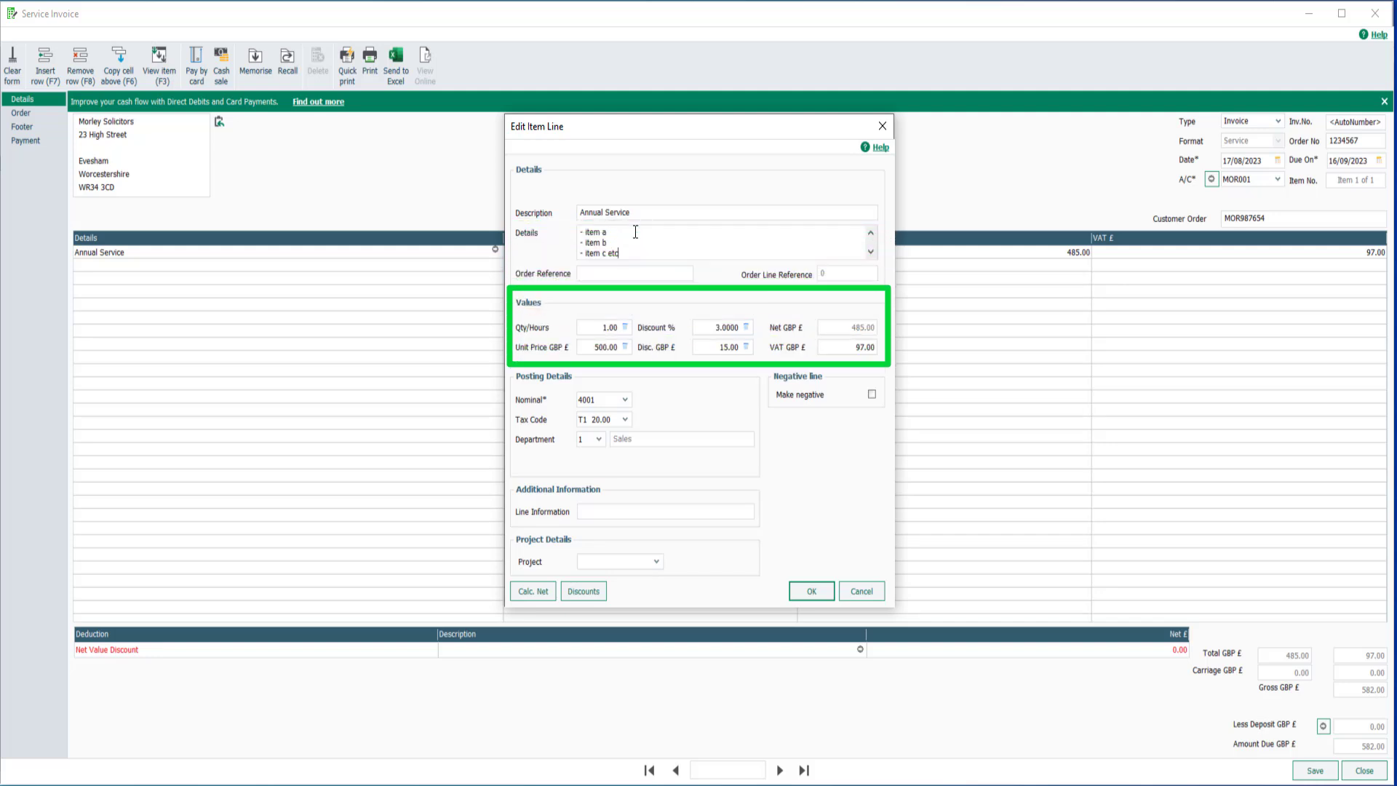
click(588, 329)
Step: Change the line discount from 3% to 5%, making net 475.00 and VAT 95.00
click(710, 328)
drag(721, 328, 683, 326)
text(5)
key(Tab)
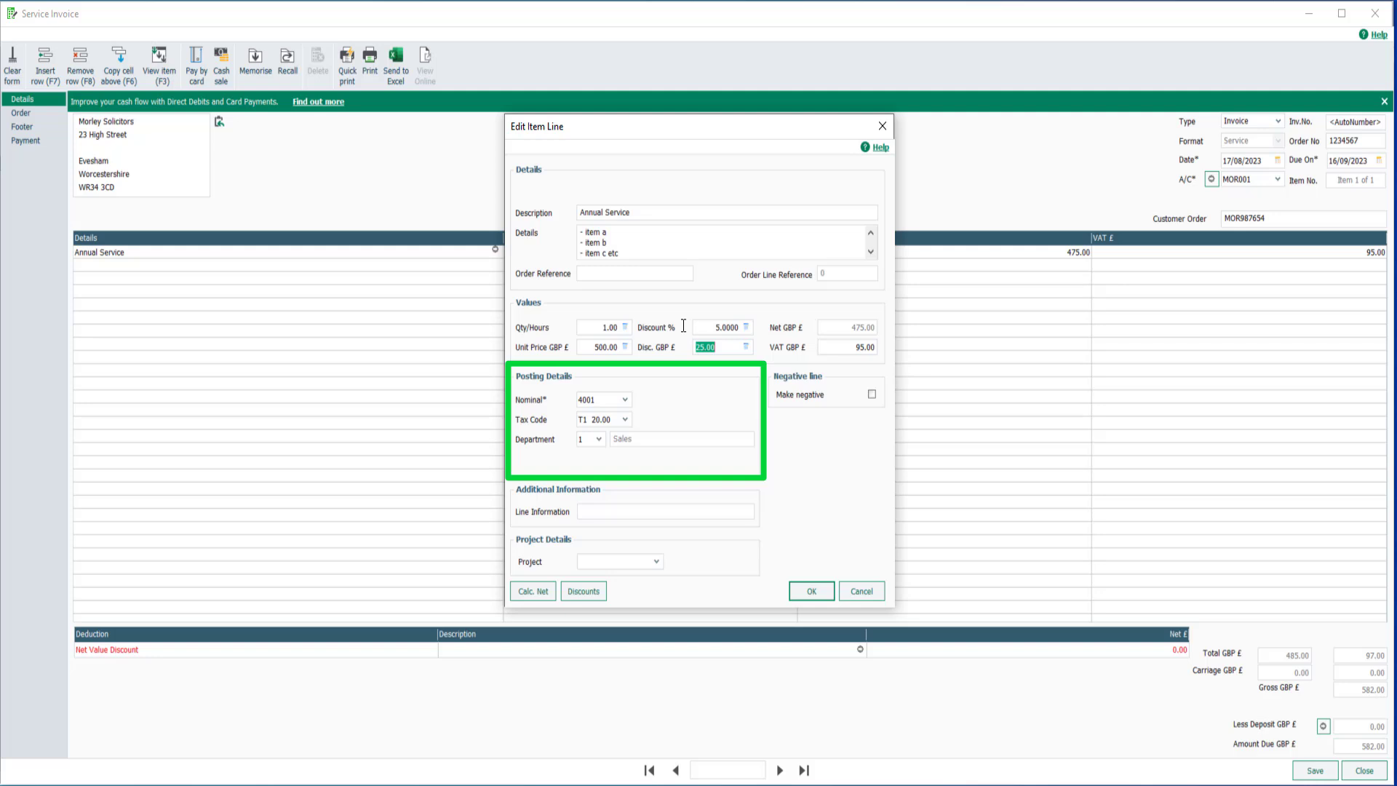
Step: Add line information 'extra info here' and leave the project blank
click(607, 506)
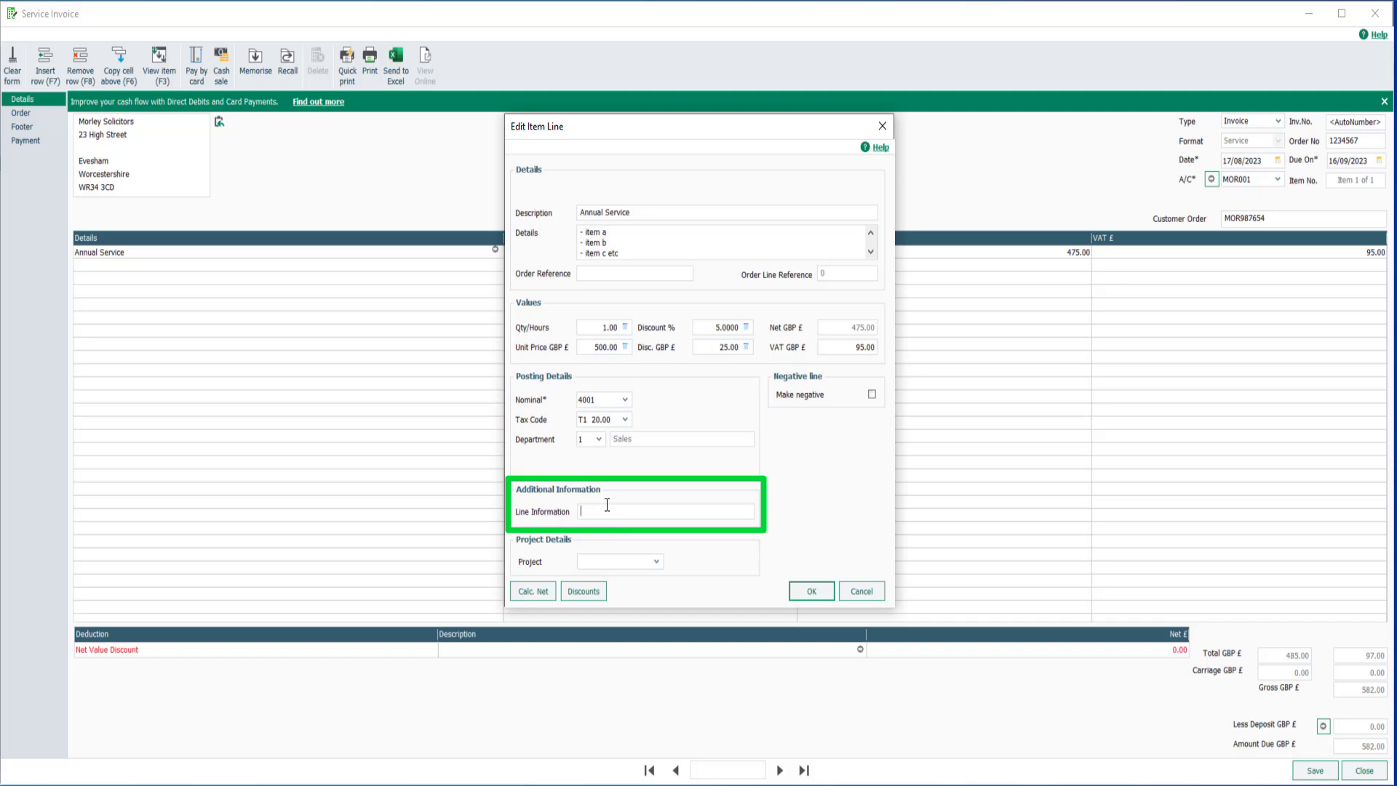
text(extra info here)
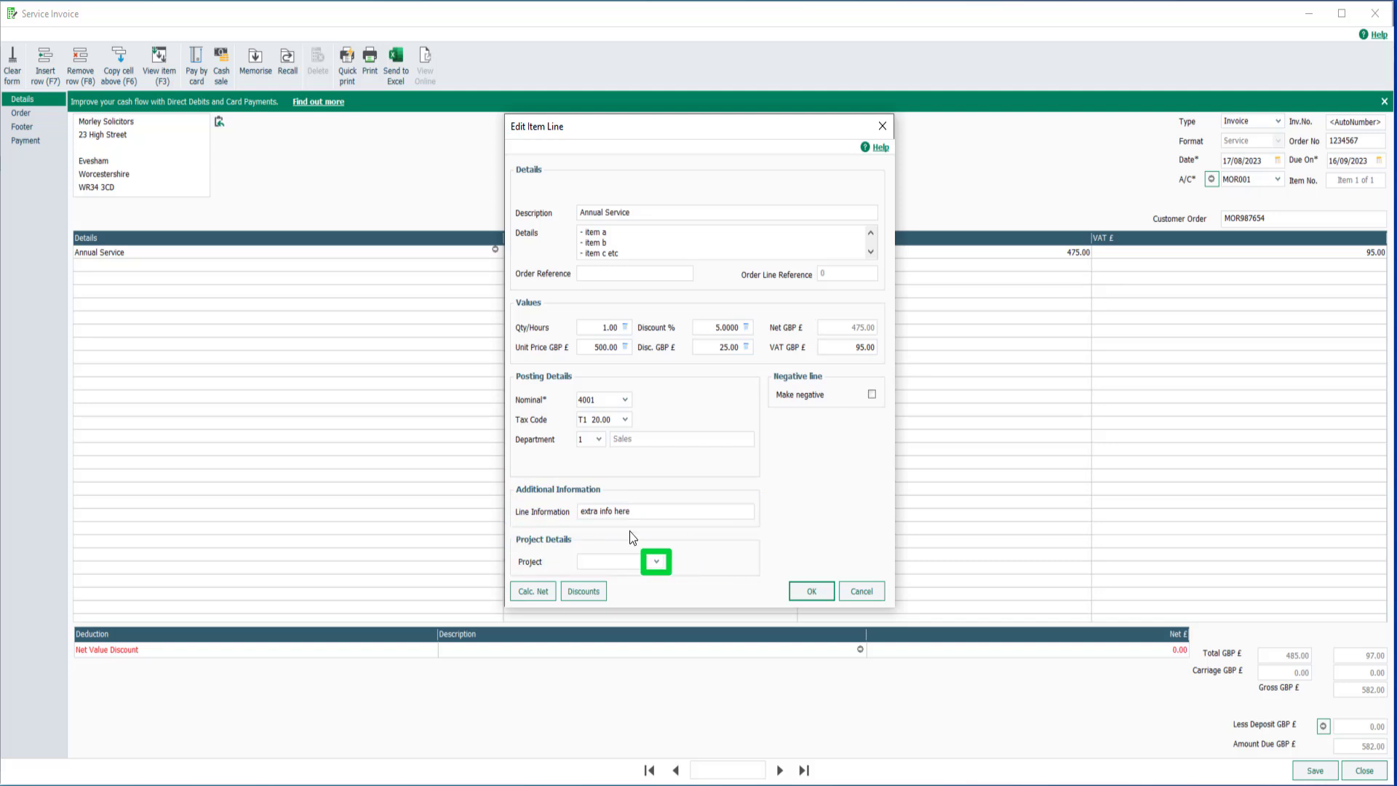
click(656, 562)
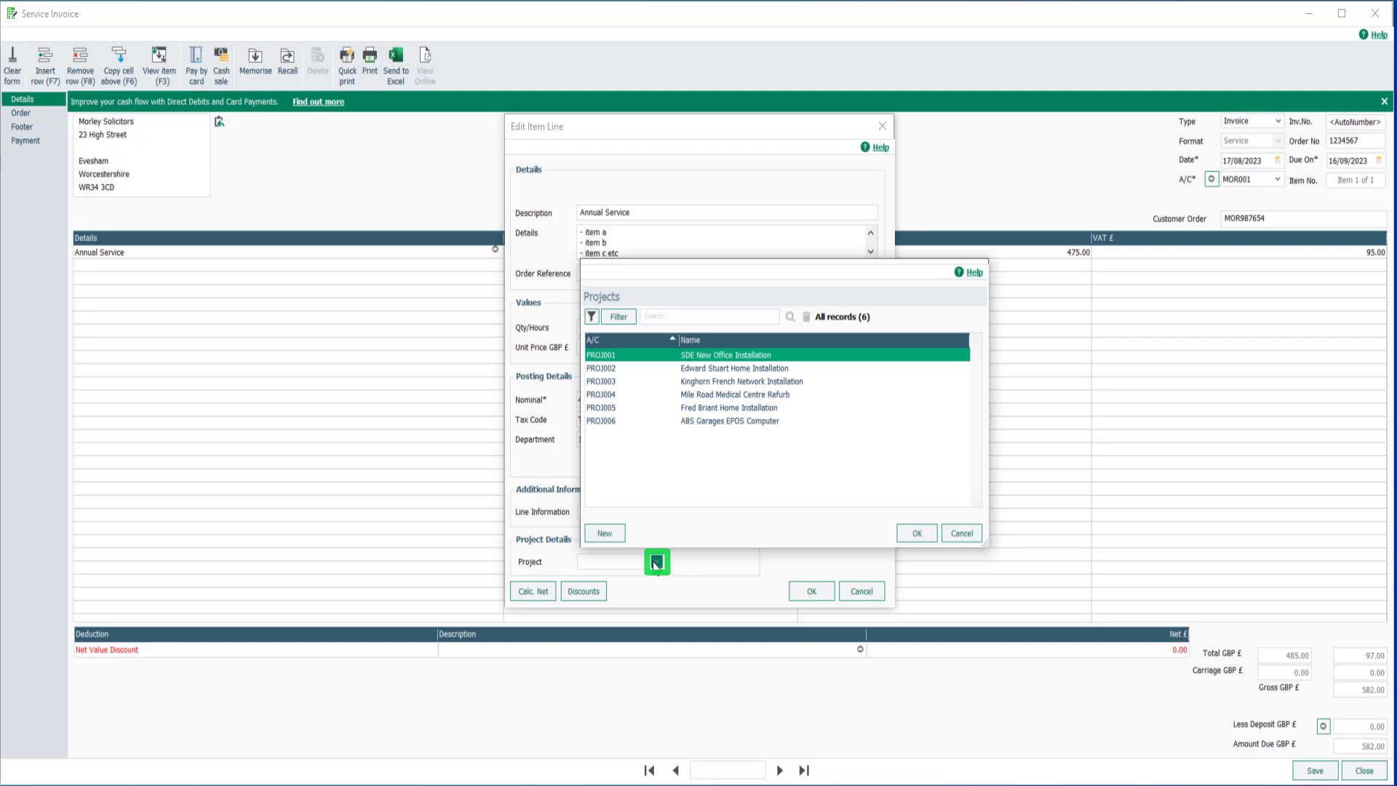
click(962, 534)
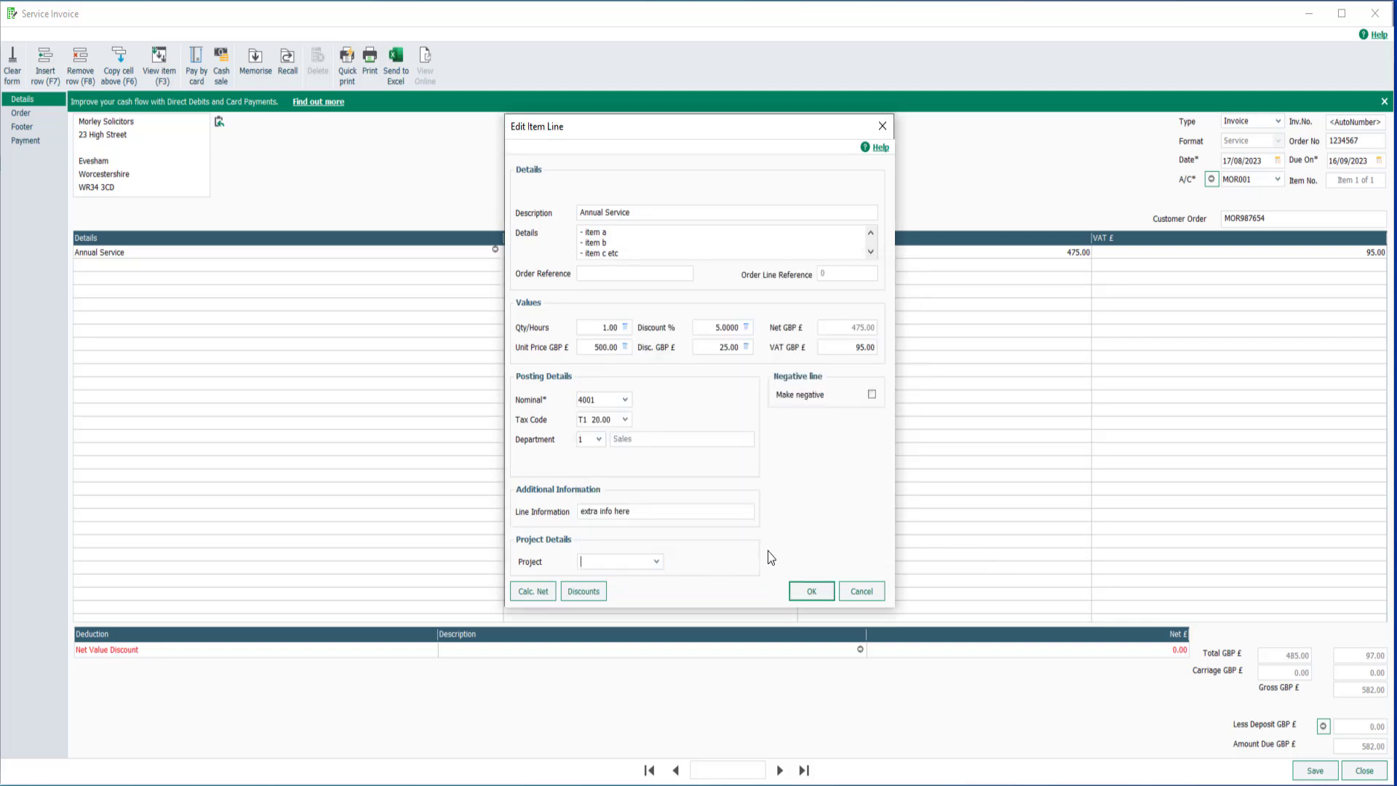
Step: Apply a 20.00 'Discount applied' net value deduction, bringing the gross to 546.00, and save the invoice
click(809, 592)
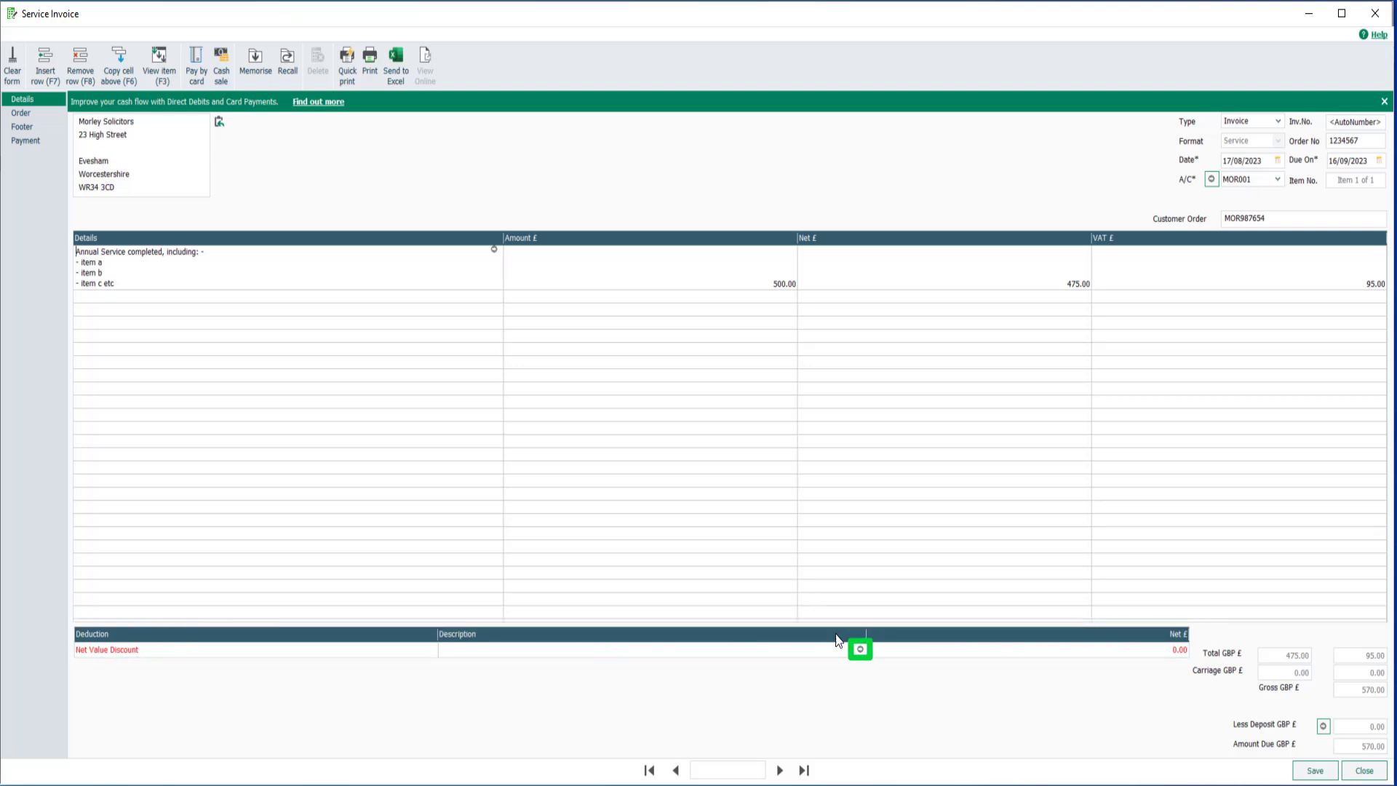
click(860, 649)
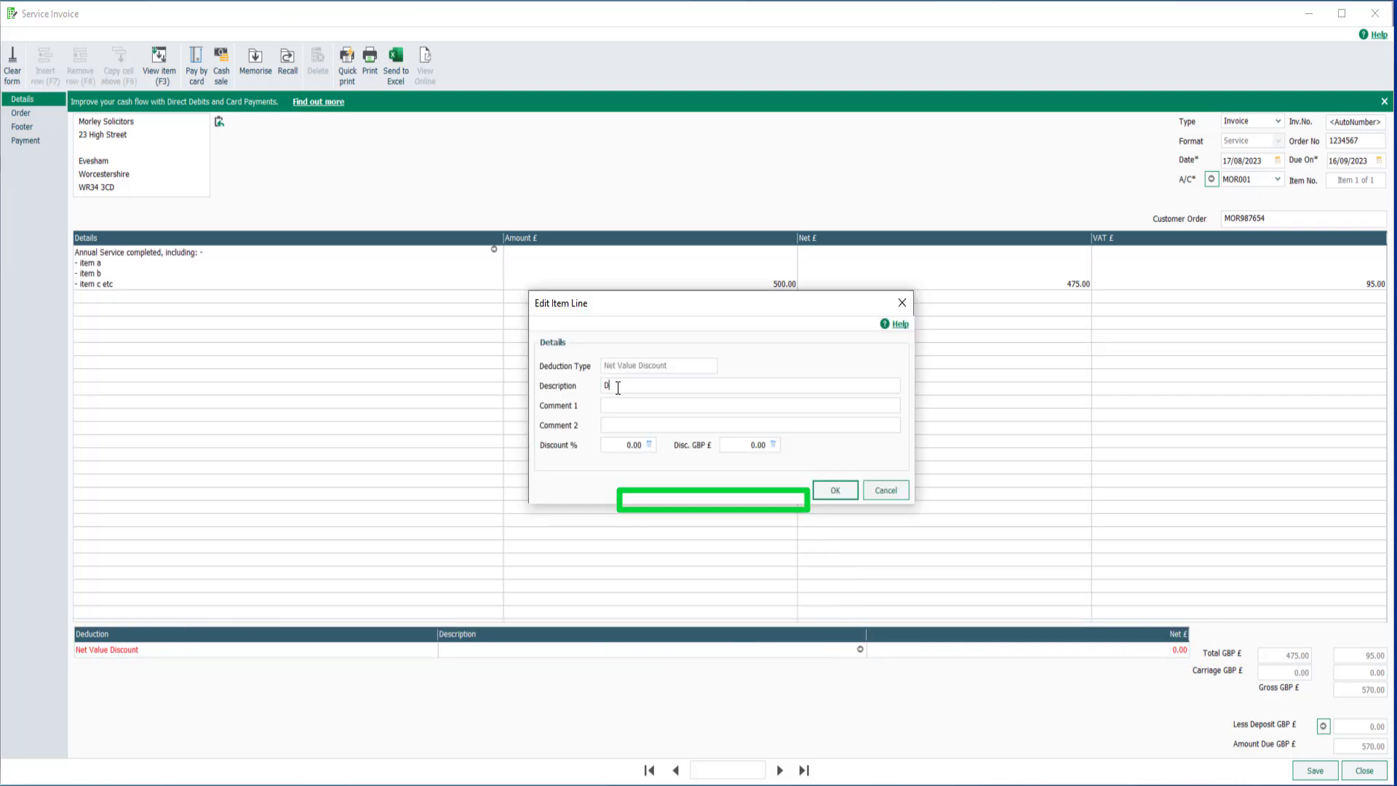
text(Discount applied)
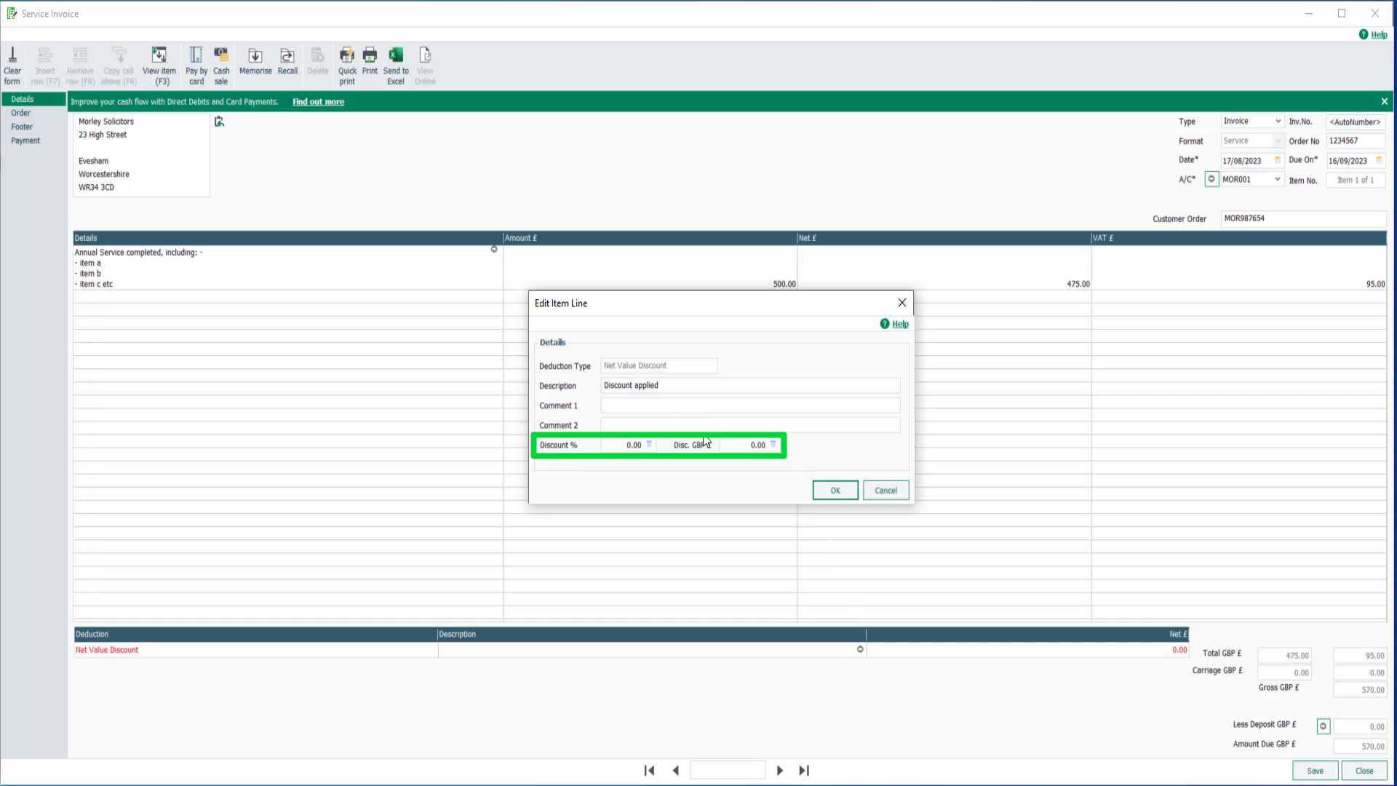
click(745, 447)
text(2)
click(834, 494)
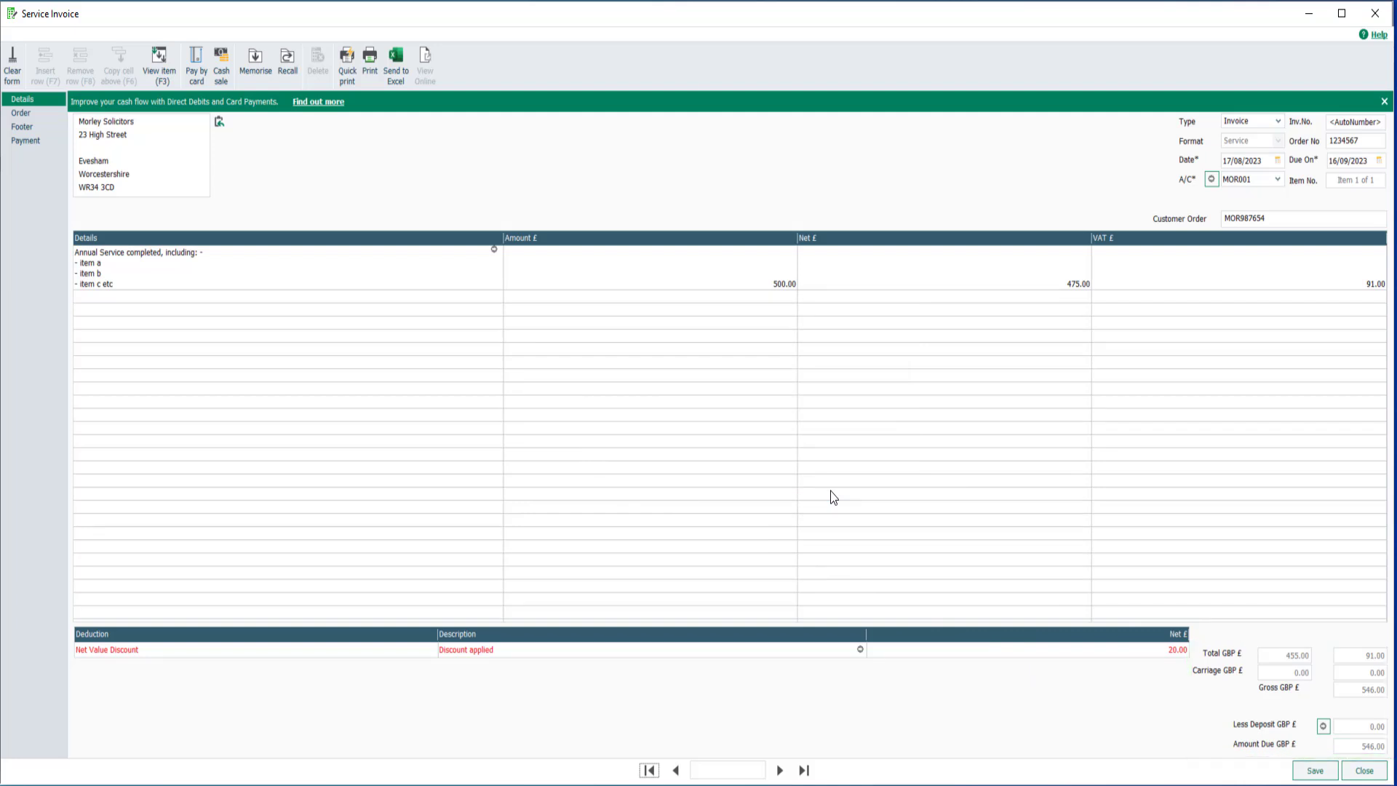
click(1314, 770)
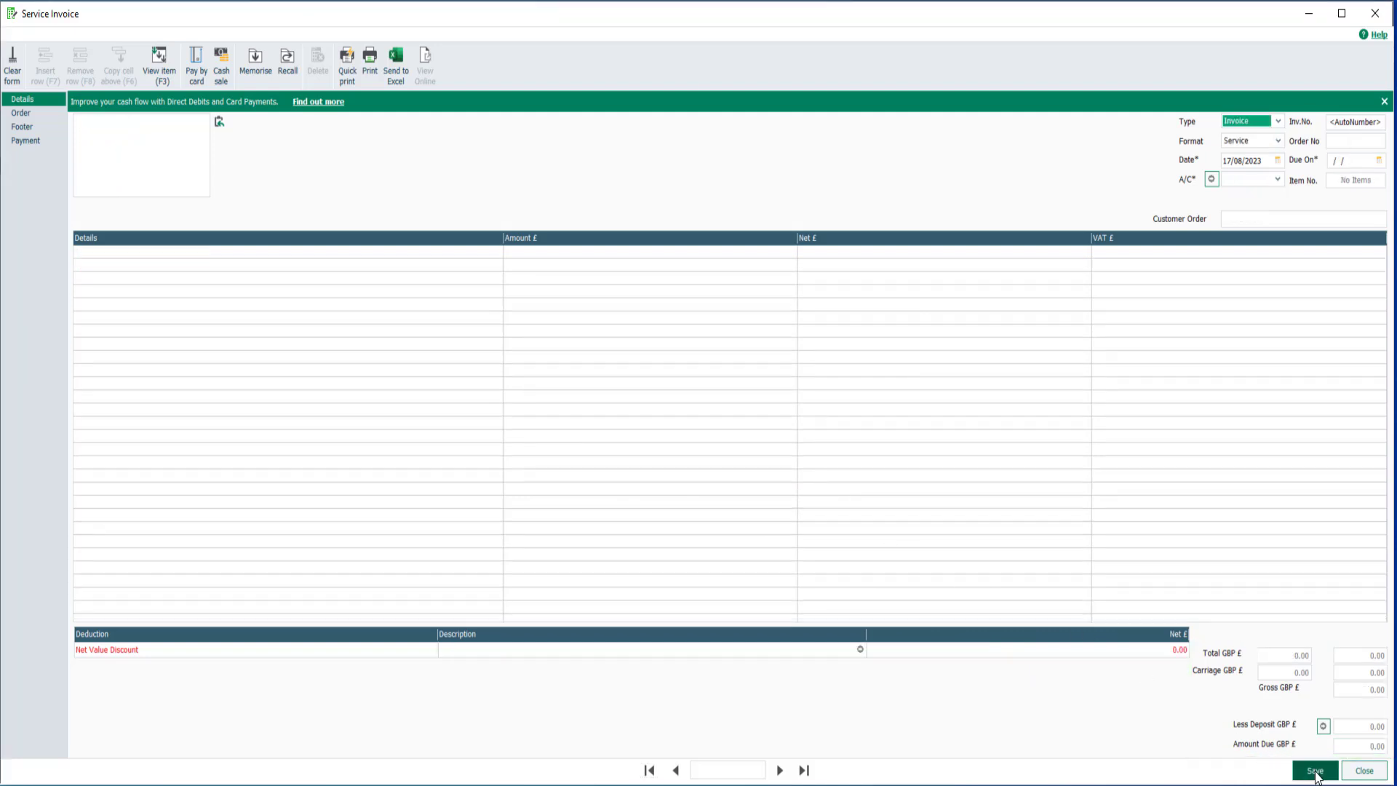
Step: Close the blank invoice form and select the new Srv invoice 88 for 546.00
click(1277, 179)
click(1186, 291)
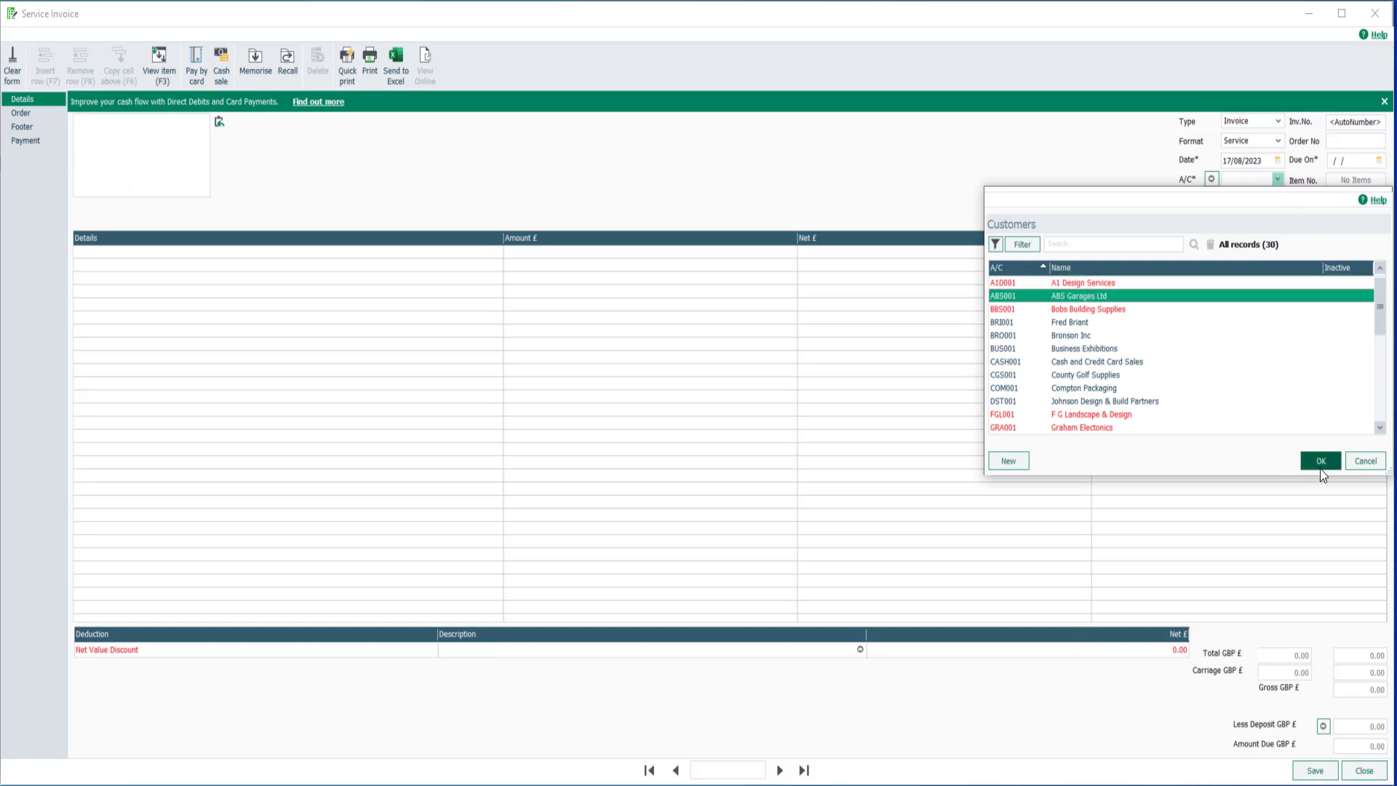
click(1319, 464)
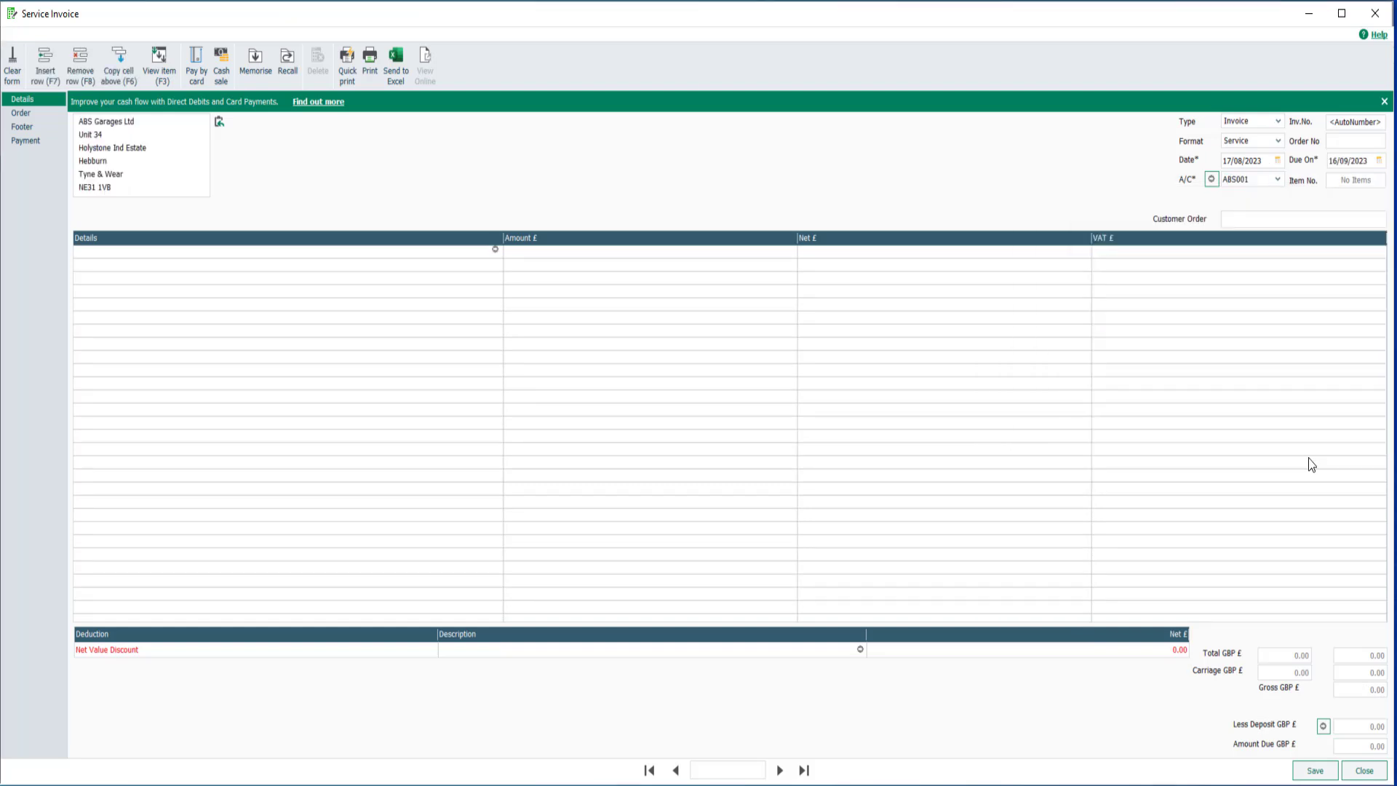
click(1364, 771)
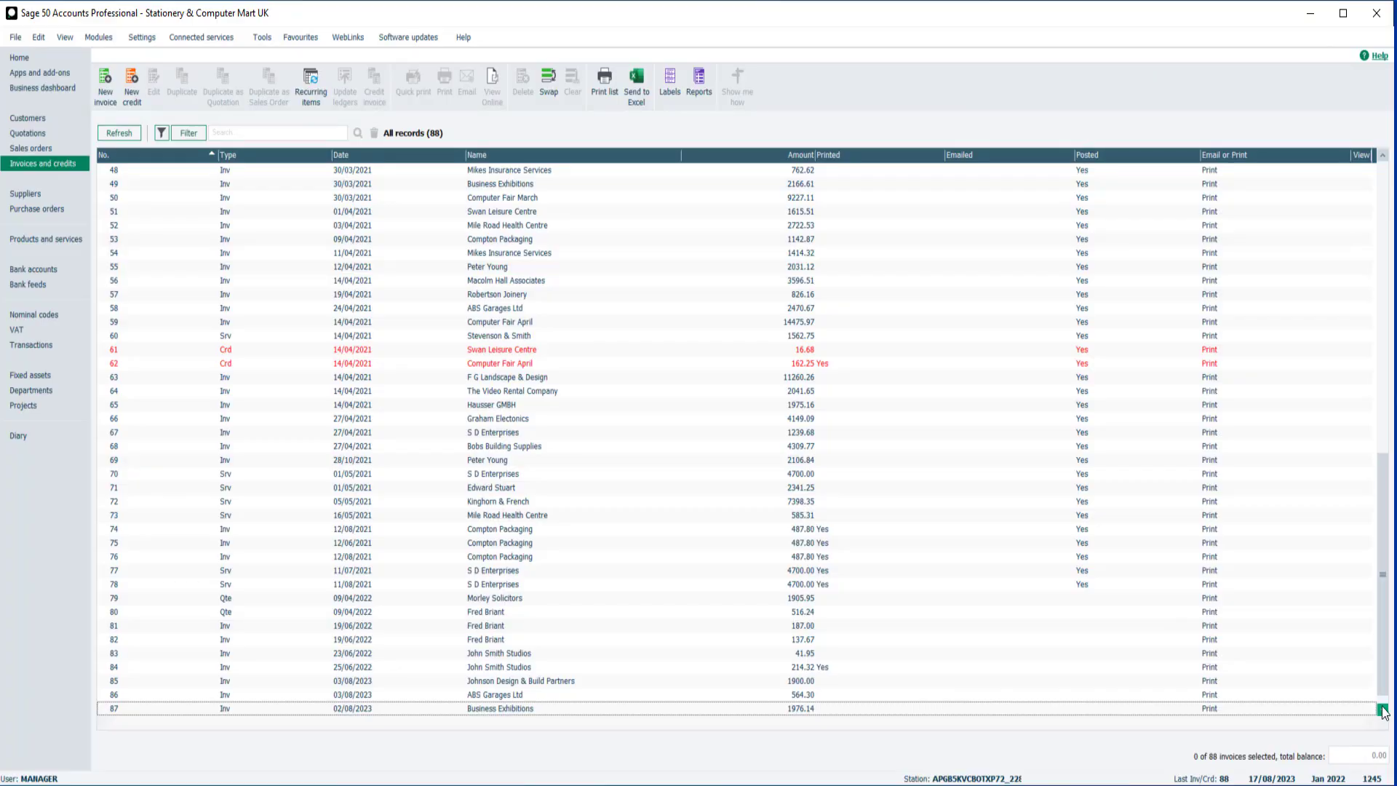
click(904, 709)
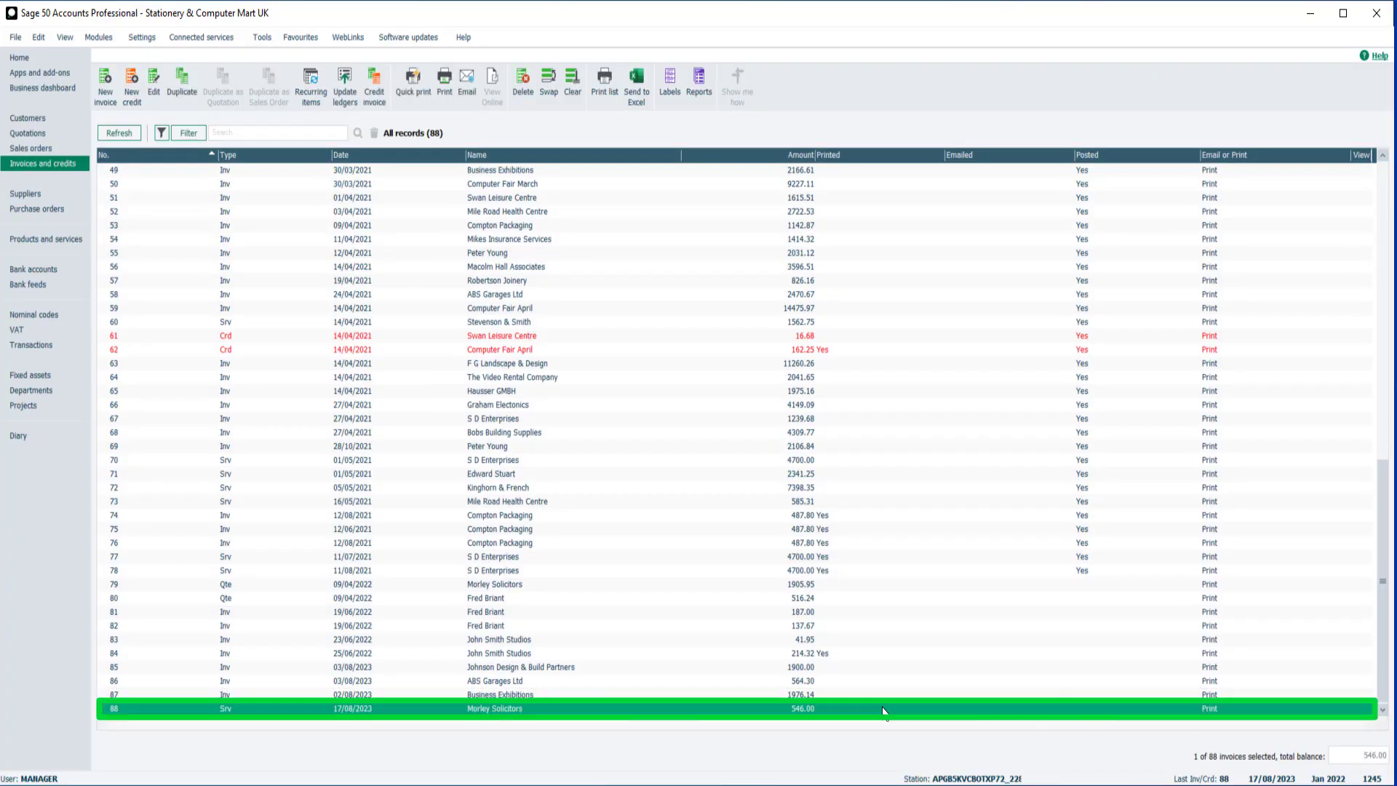